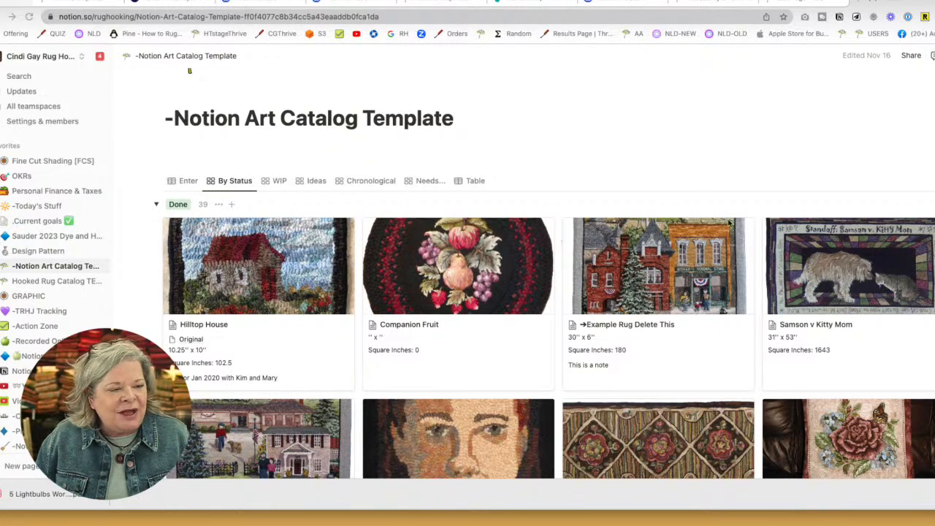
Look through the finished rugs in the Done group of the By Status gallery.
scroll(851, 409, "down", 5)
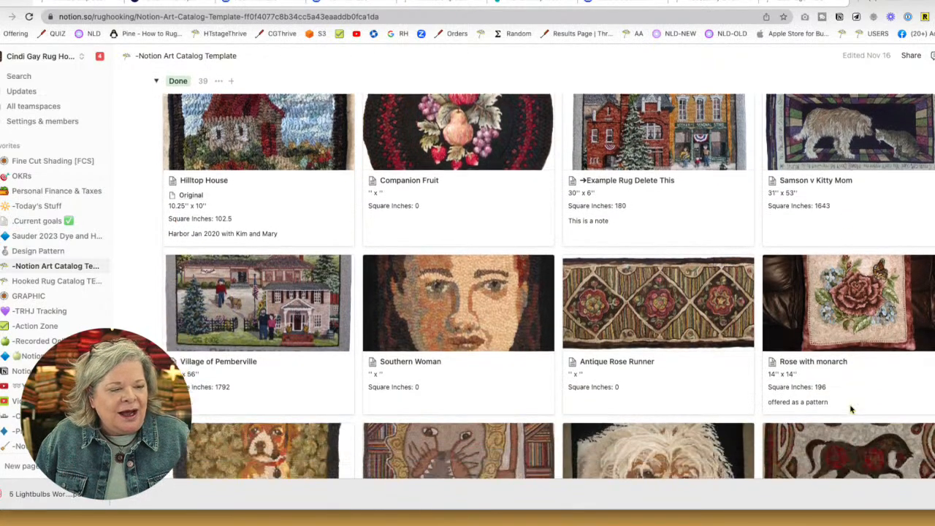
scroll(851, 409, "down", 3)
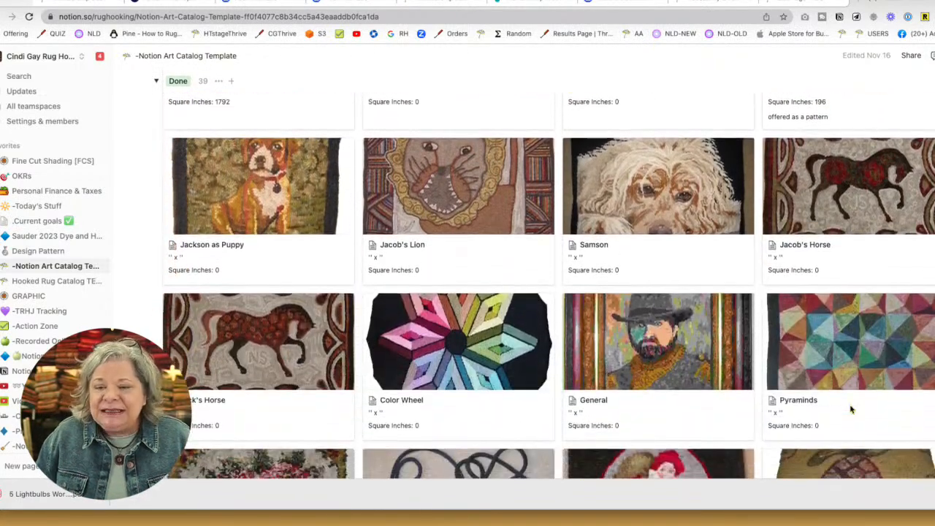
scroll(851, 409, "up", 4)
scroll(851, 409, "up", 10)
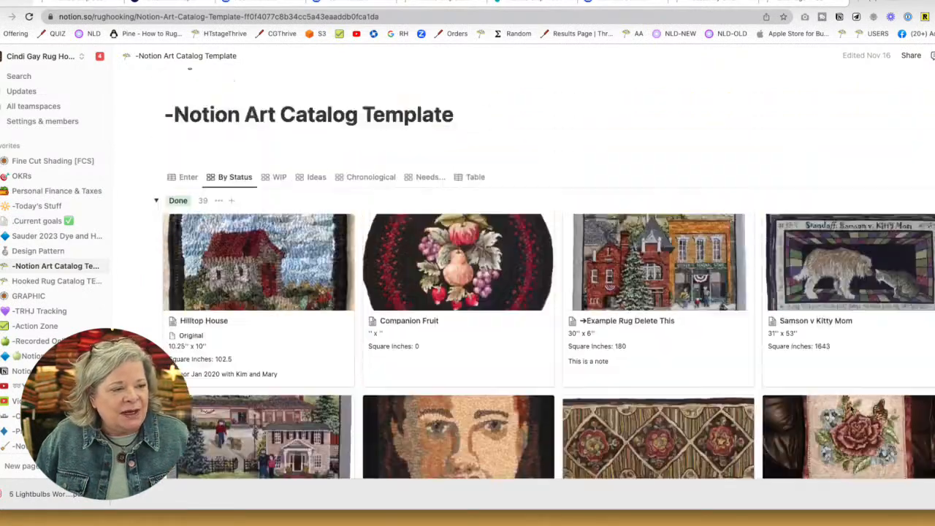
scroll(851, 409, "down", 2)
scroll(851, 409, "down", 1)
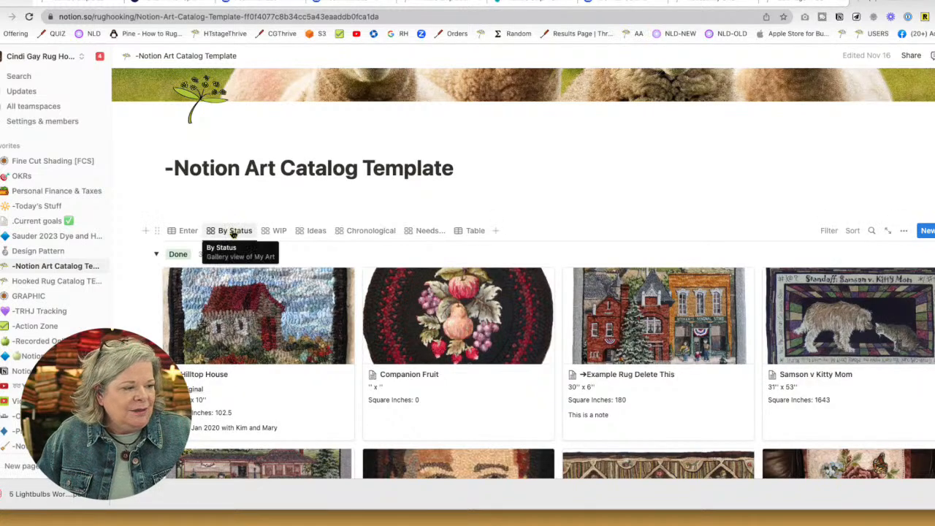
Collapse the Done, WIP, Pattern, Idea and No Status groups in the By Status gallery.
left_click(156, 255)
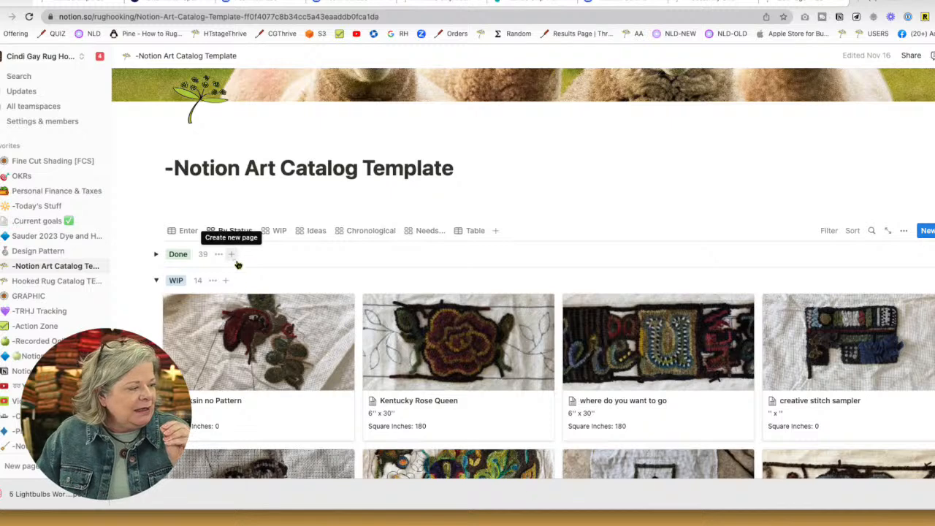
left_click(157, 282)
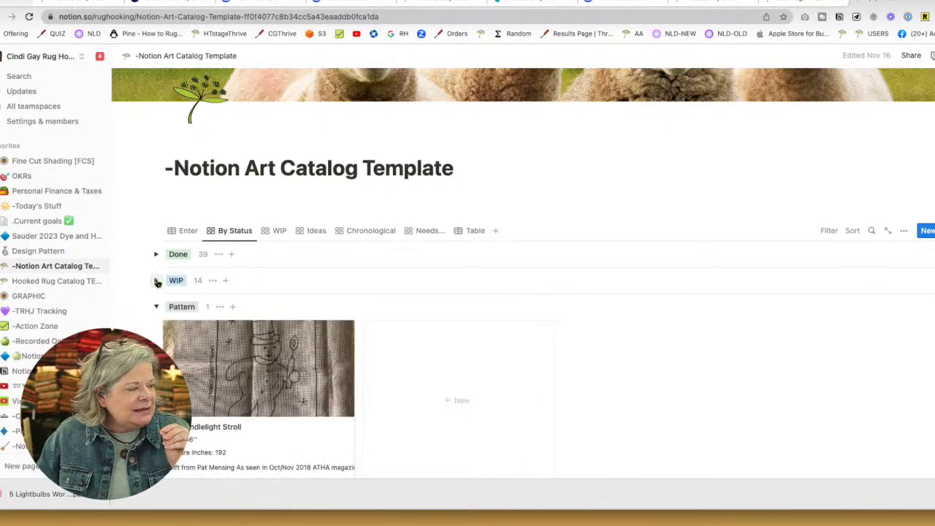
left_click(156, 308)
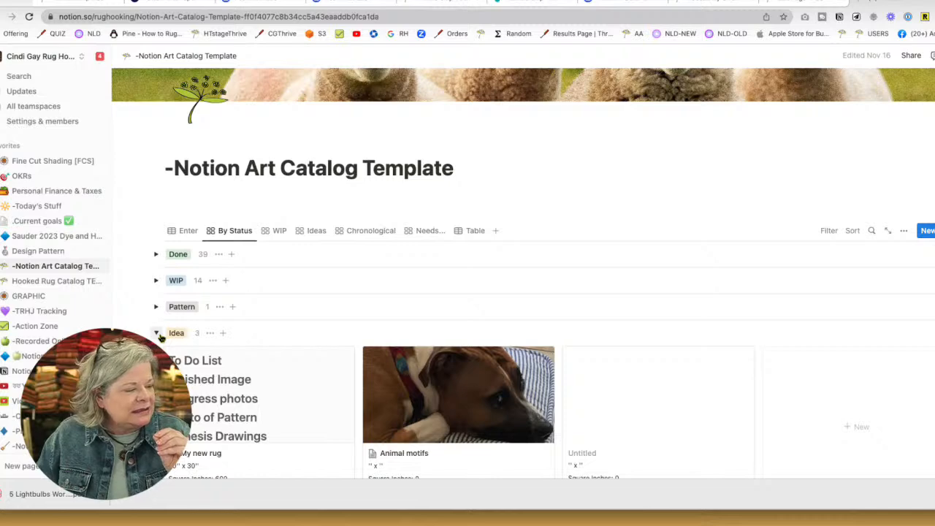
left_click(156, 333)
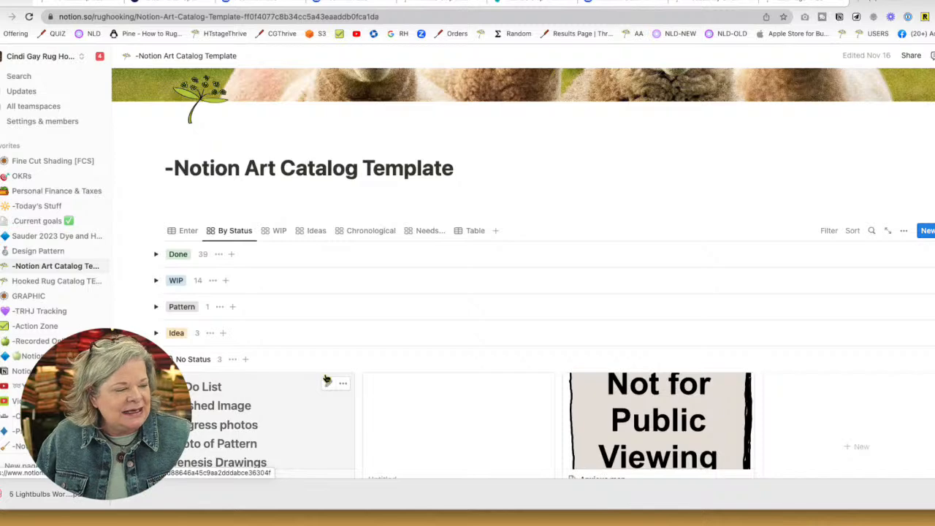
scroll(365, 377, "down", 3)
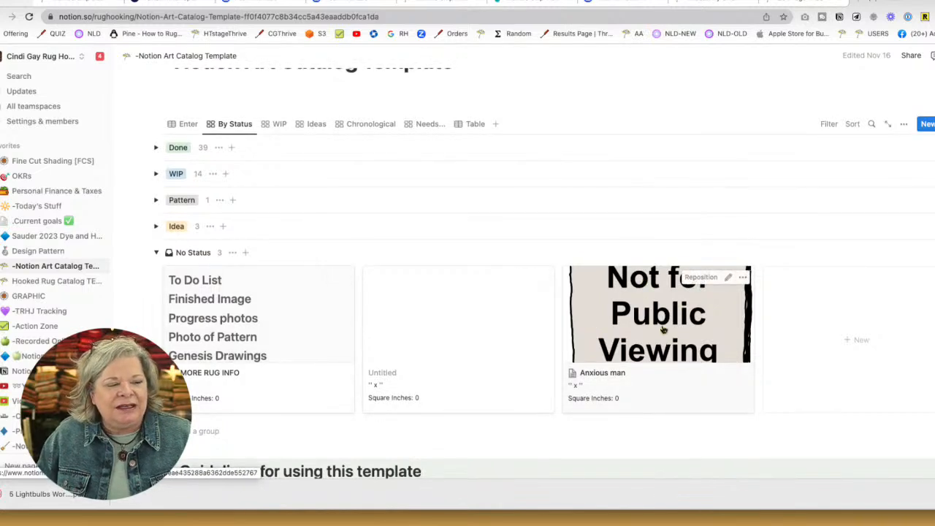
left_click(156, 253)
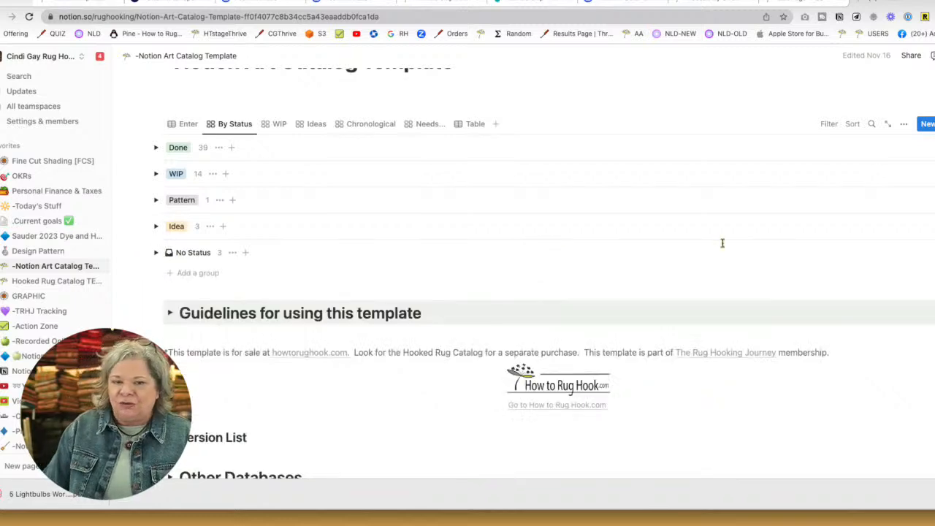
scroll(722, 243, "up", 5)
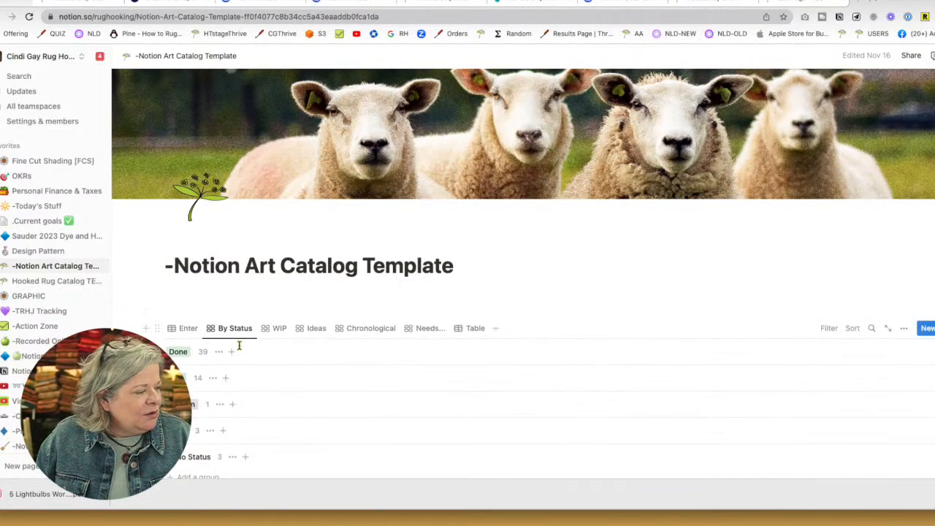
Switch the My Art database to the Enter view and sort it by Pattern Name, ascending.
left_click(189, 330)
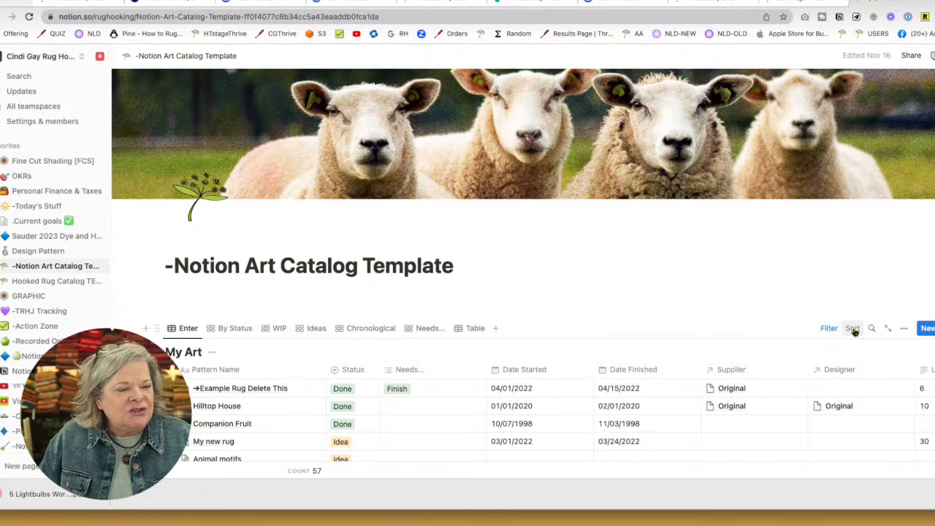
left_click(853, 329)
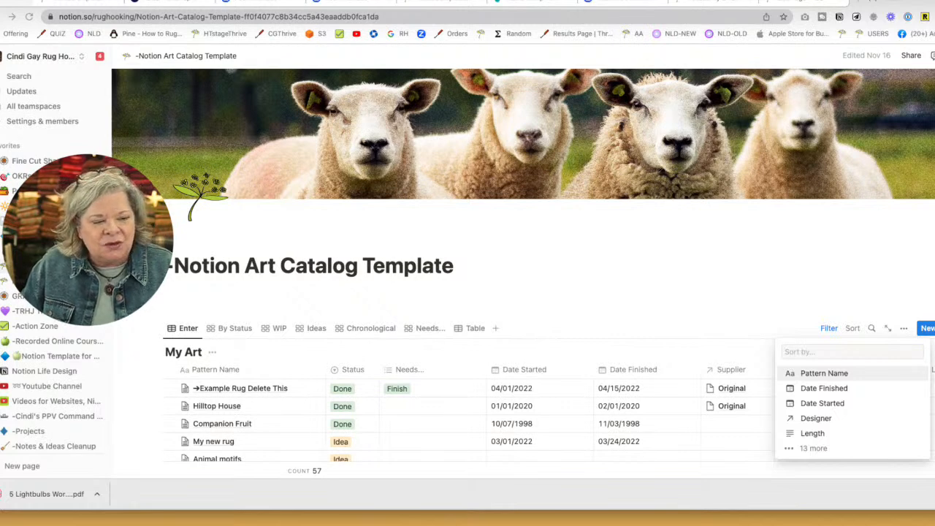
left_click(824, 373)
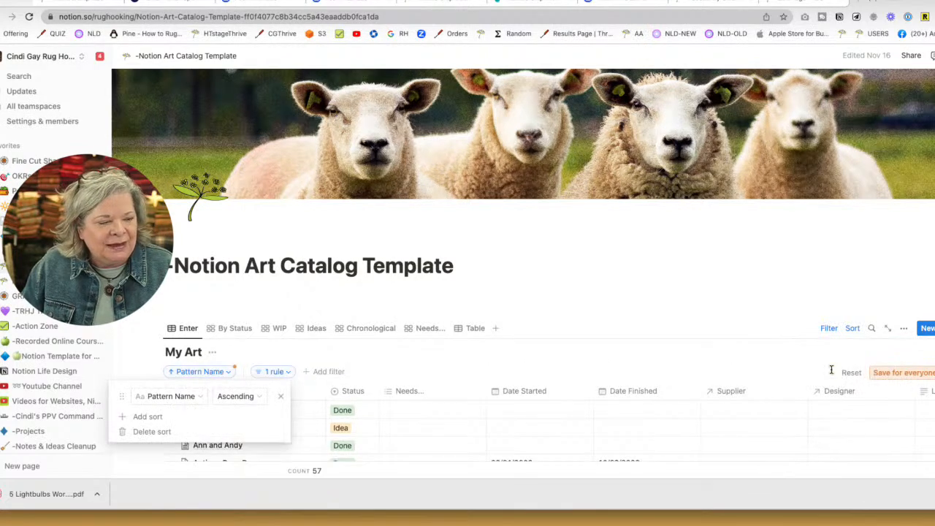
left_click(468, 342)
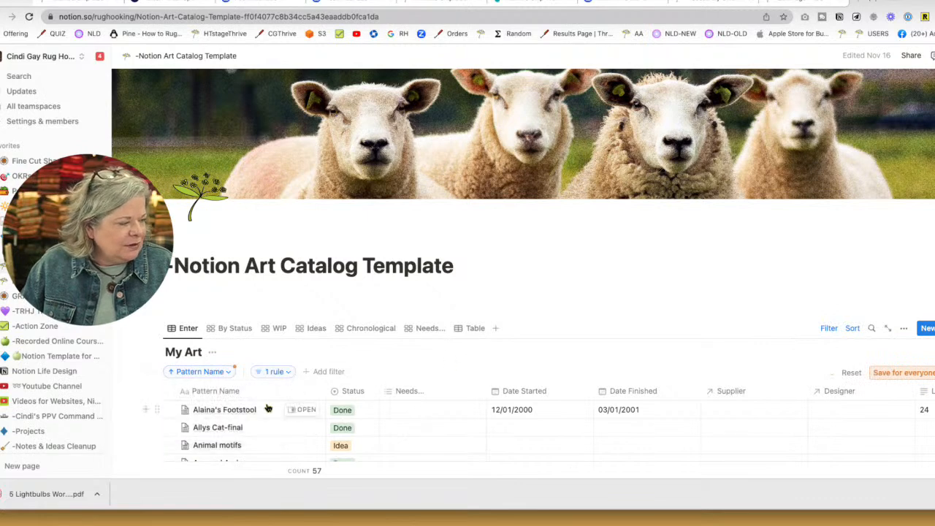
Open the Creekside blossoms record and capitalize the second word so its title reads "Creekside Blossoms".
scroll(292, 409, "down", 5)
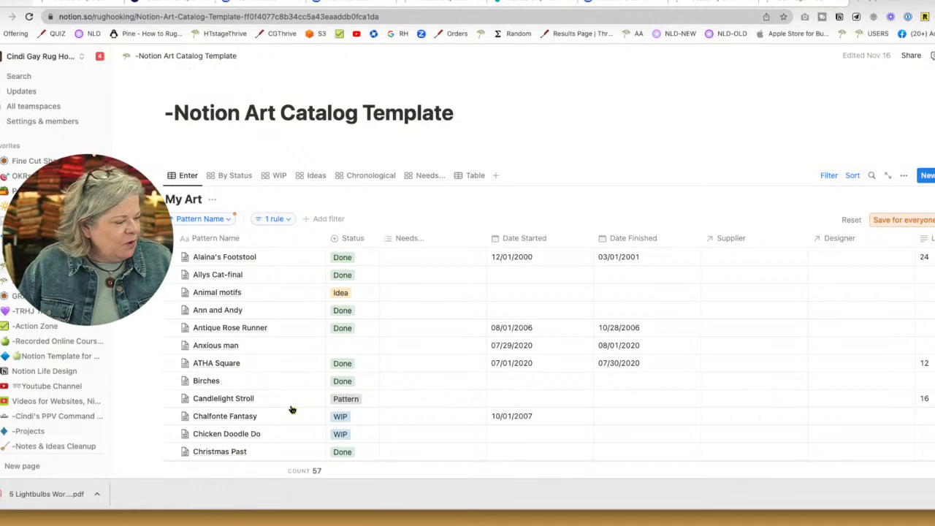
scroll(291, 409, "down", 2)
scroll(291, 409, "down", 2)
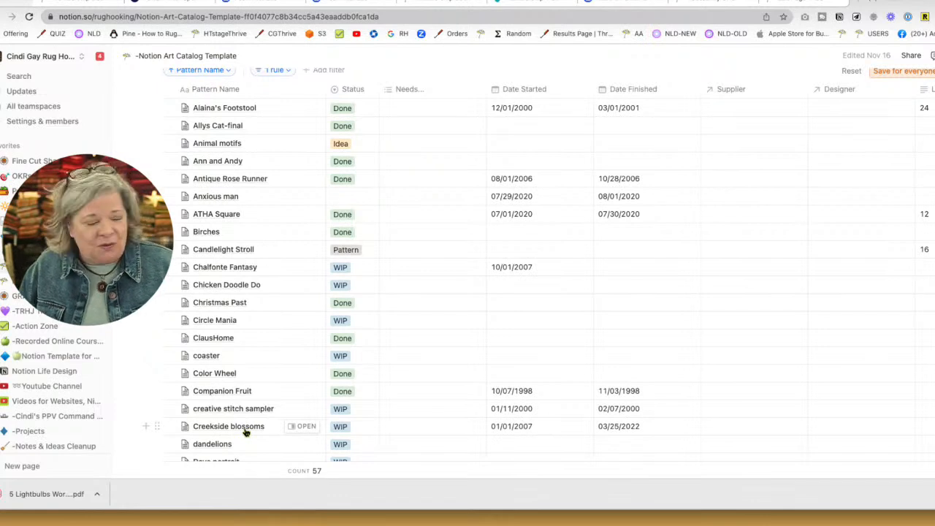
left_click(301, 427)
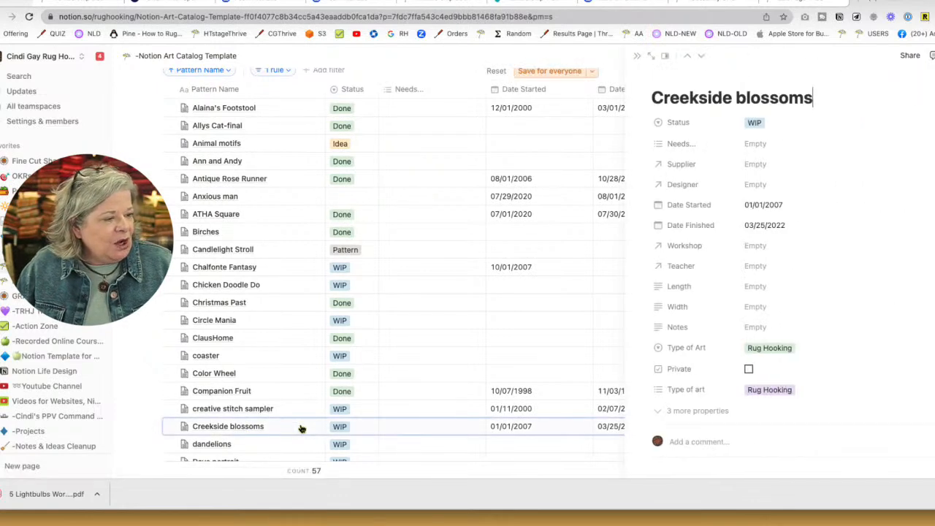
left_click(746, 97)
key("BackSpace")
type("B")
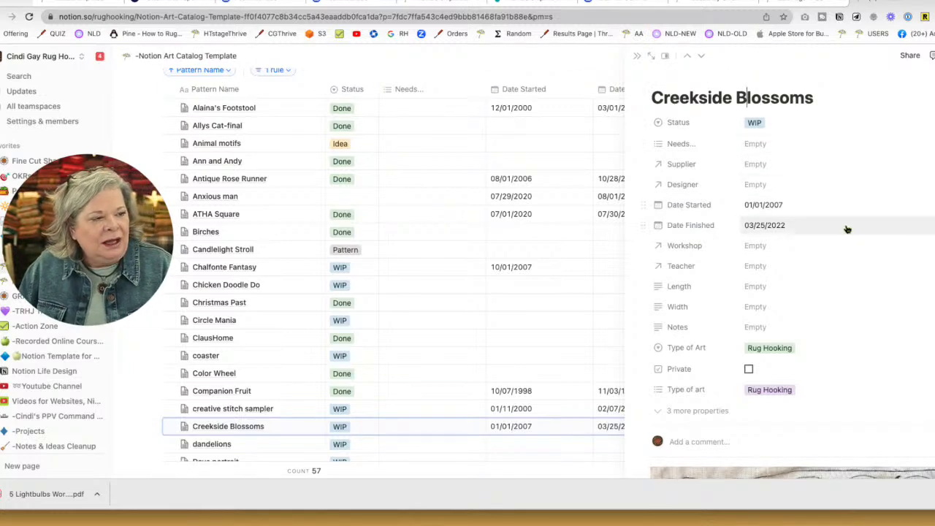
Review the existing photo on the Creekside Blossoms page and insert an empty image block directly above it.
scroll(847, 230, "down", 5)
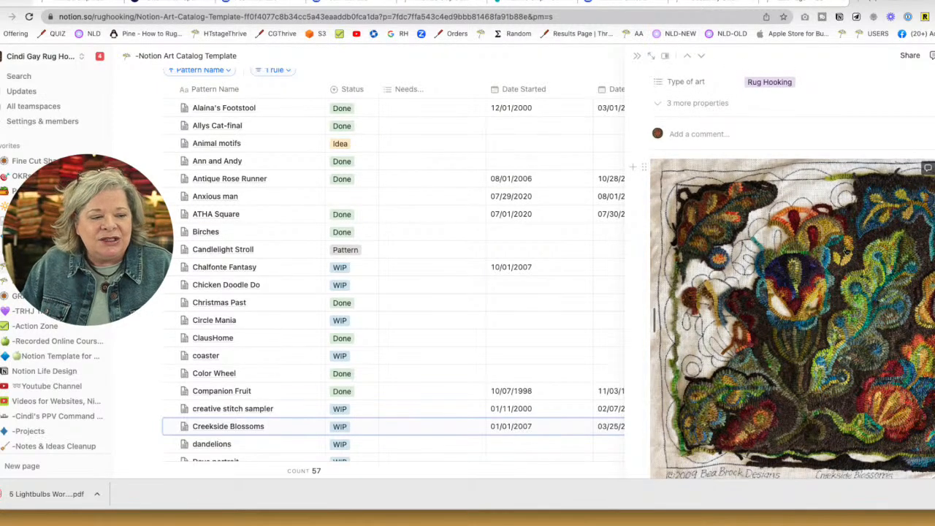
scroll(839, 275, "up", 1)
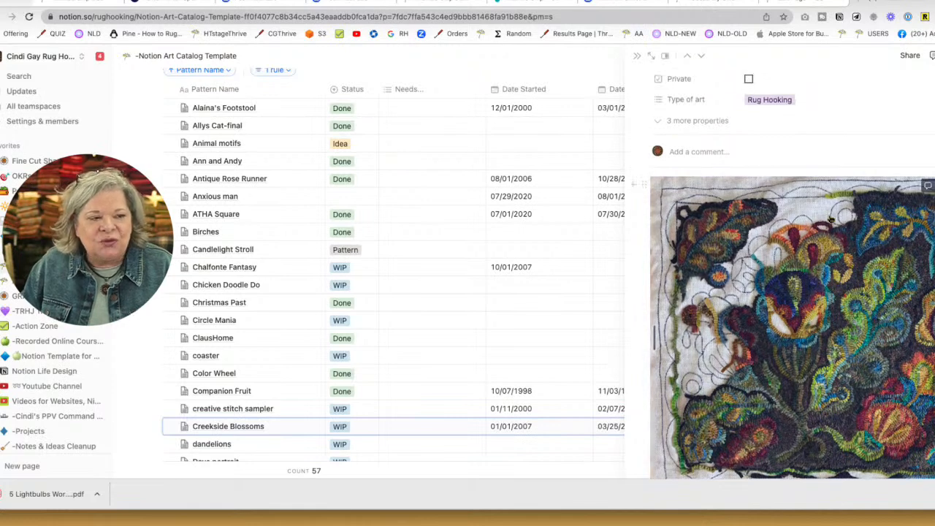
scroll(830, 191, "up", 2)
scroll(830, 191, "up", 3)
left_click(829, 102)
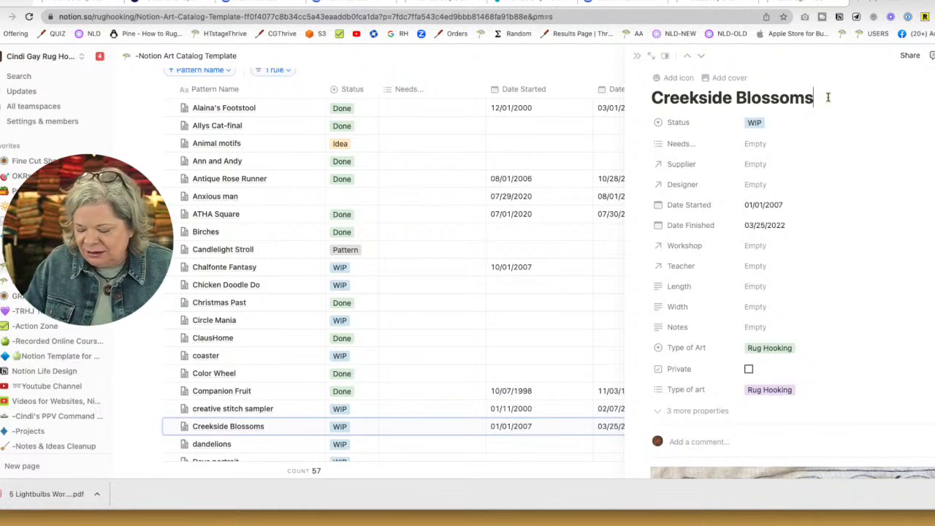
key("Return")
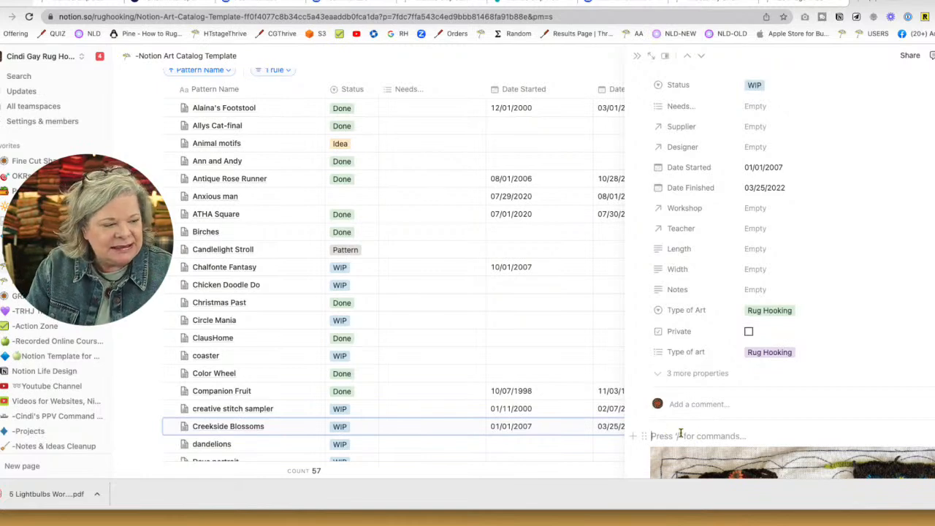
type("/im")
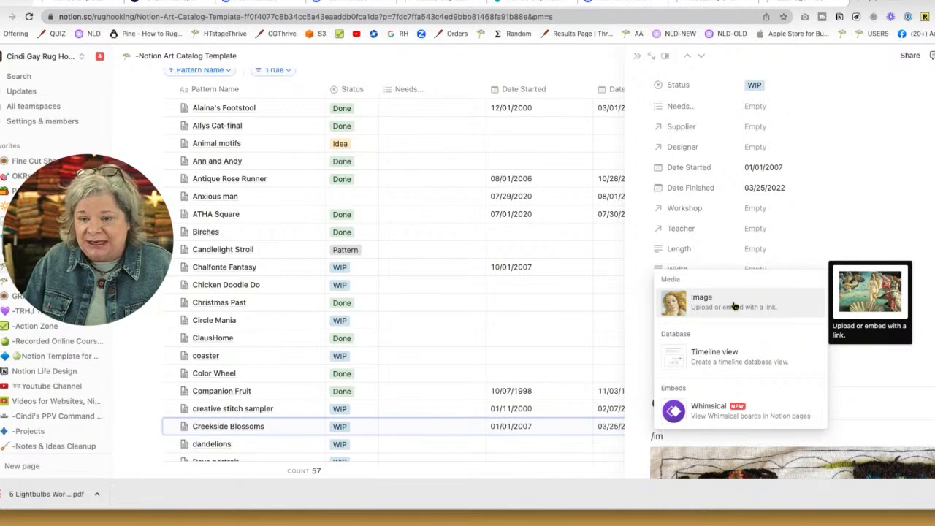
left_click(734, 307)
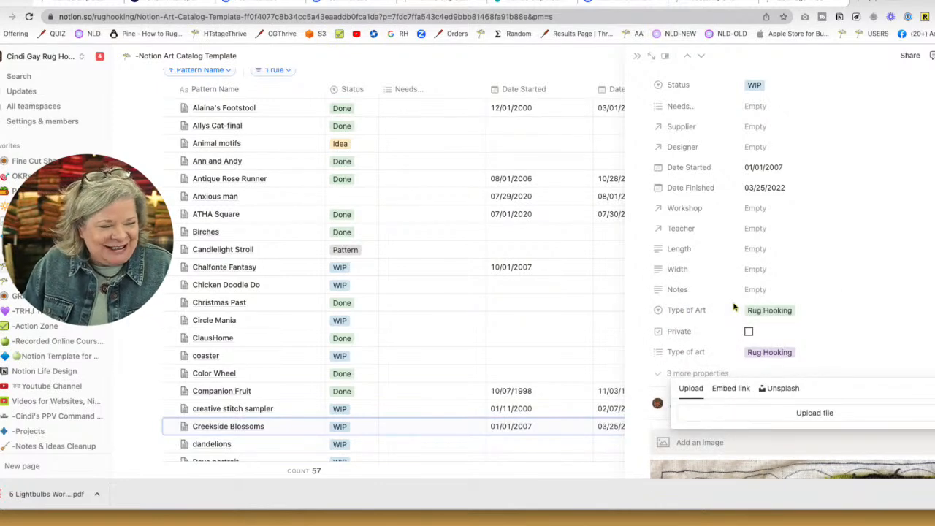
Start a file upload for the new image block, browse to the Downloads folder and show its files in columns.
left_click(806, 413)
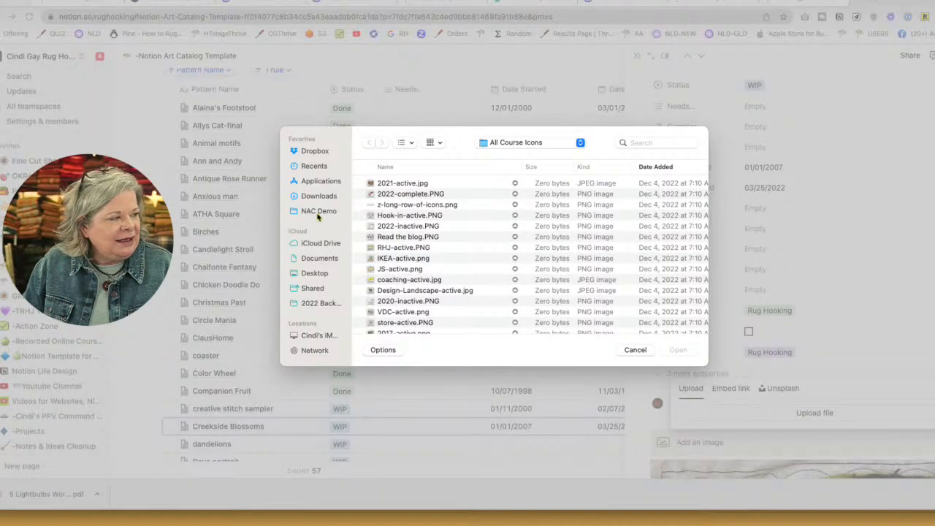
left_click(321, 258)
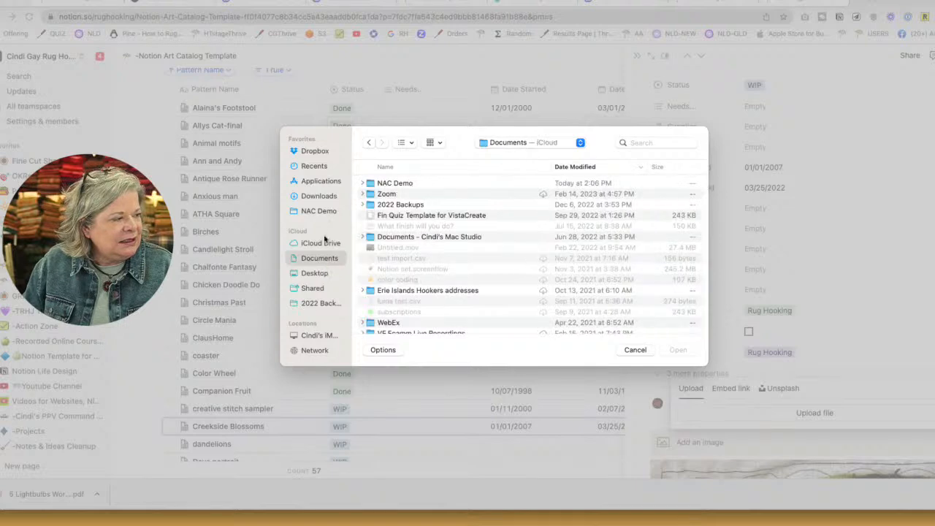
left_click(328, 196)
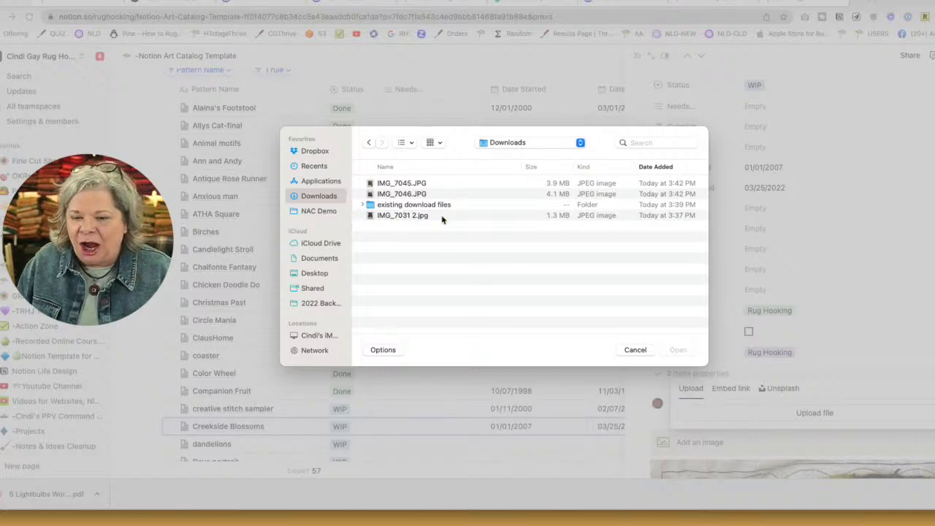
left_click(438, 143)
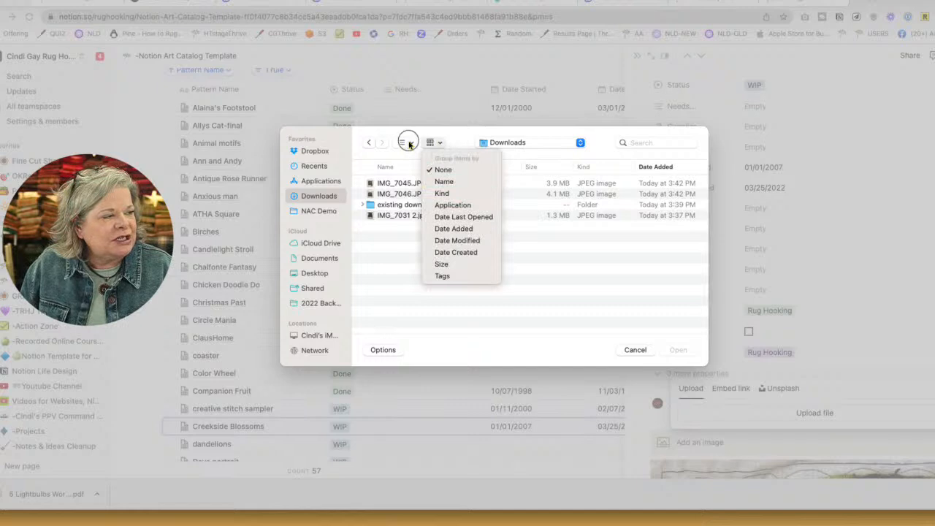
left_click(409, 144)
left_click(409, 144)
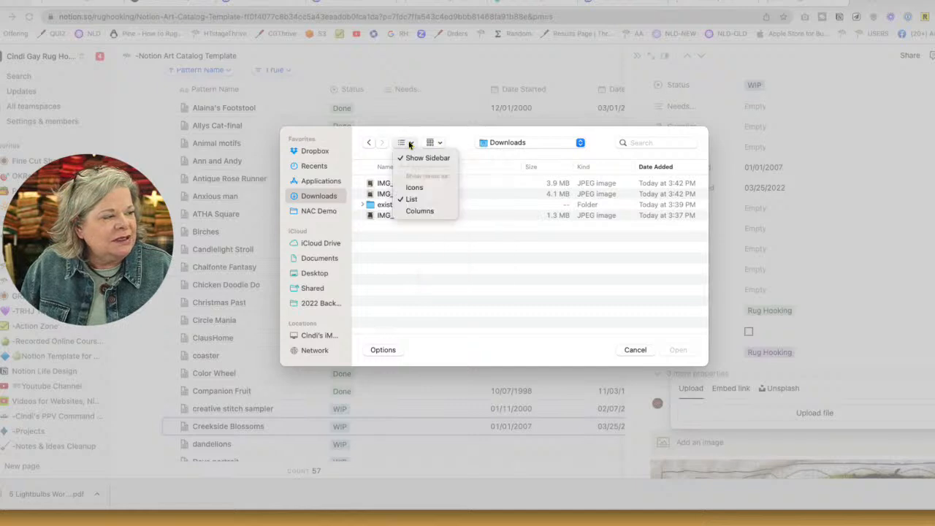
left_click(412, 214)
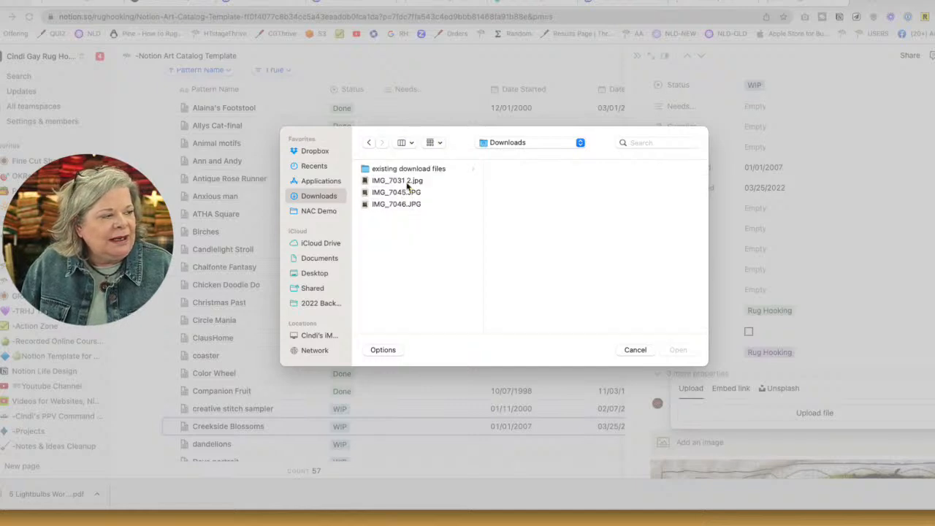
Preview the three photos in Downloads and upload IMG_7045.JPG into the new image block on the Creekside Blossoms page.
left_click(407, 184)
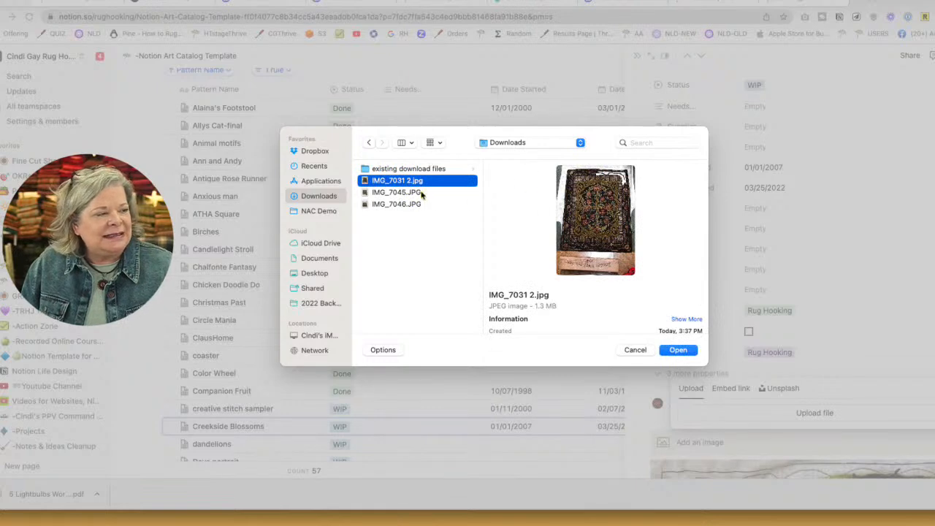
left_click(411, 194)
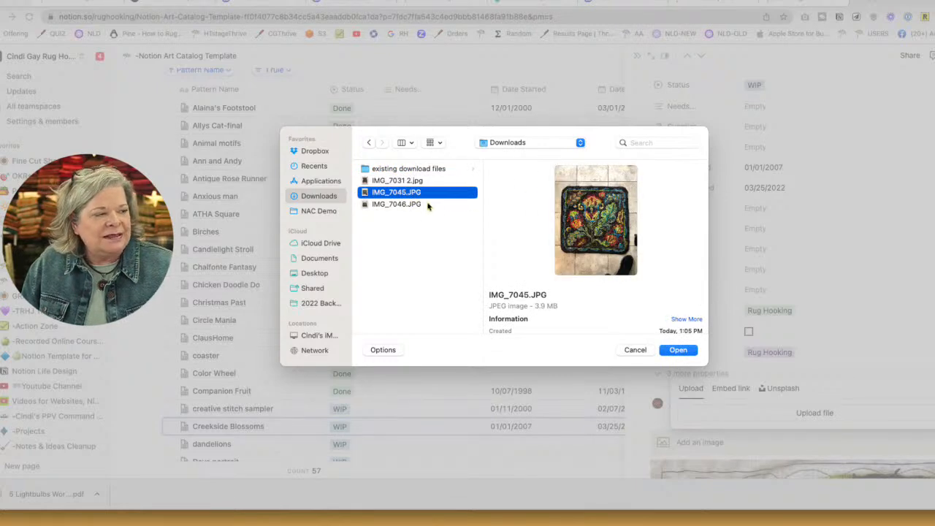
left_click(420, 204)
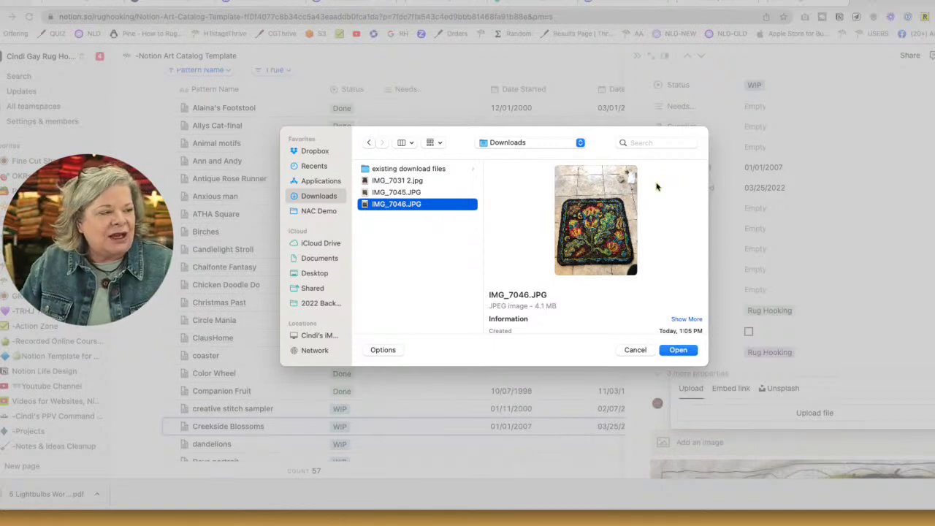
left_click(387, 191)
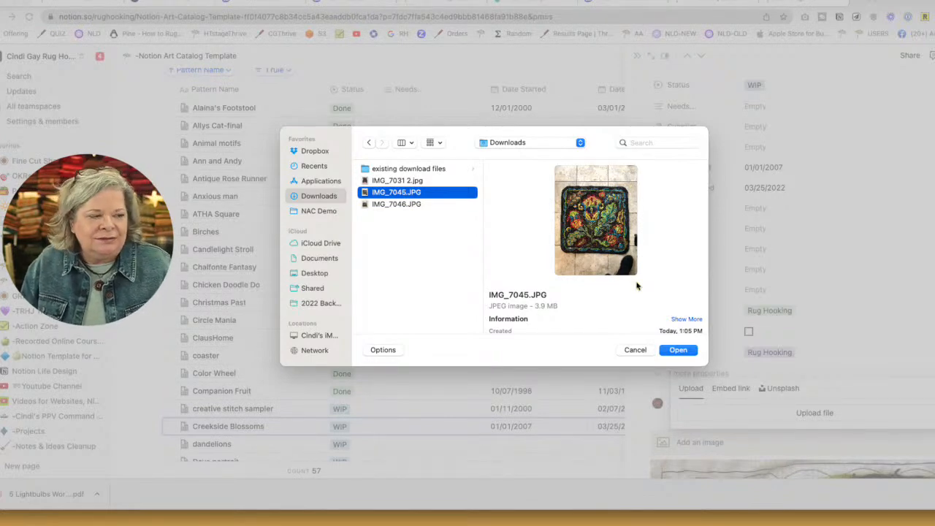
left_click(678, 351)
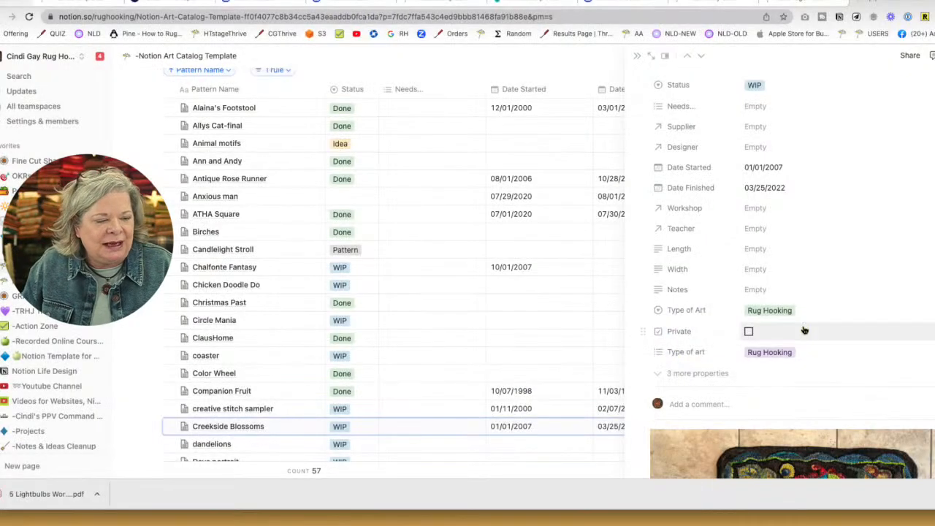
scroll(804, 331, "down", 5)
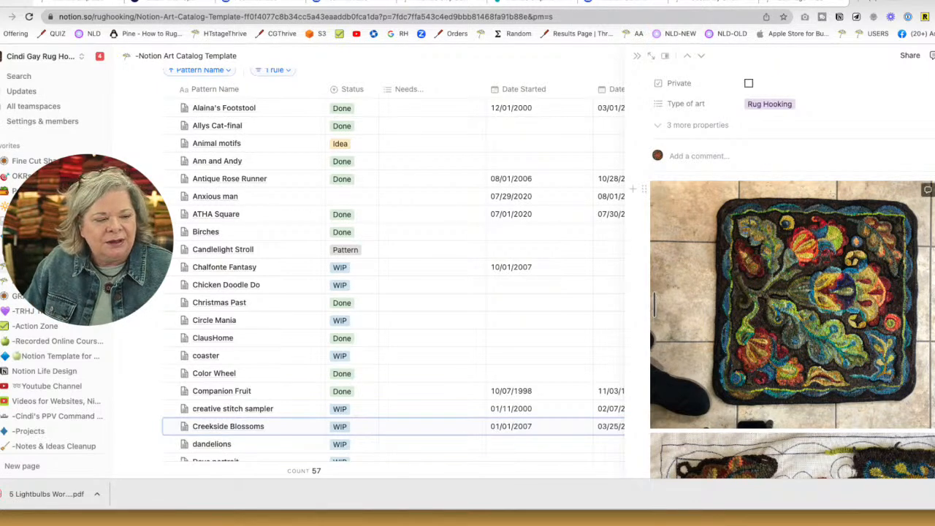
scroll(793, 274, "down", 2)
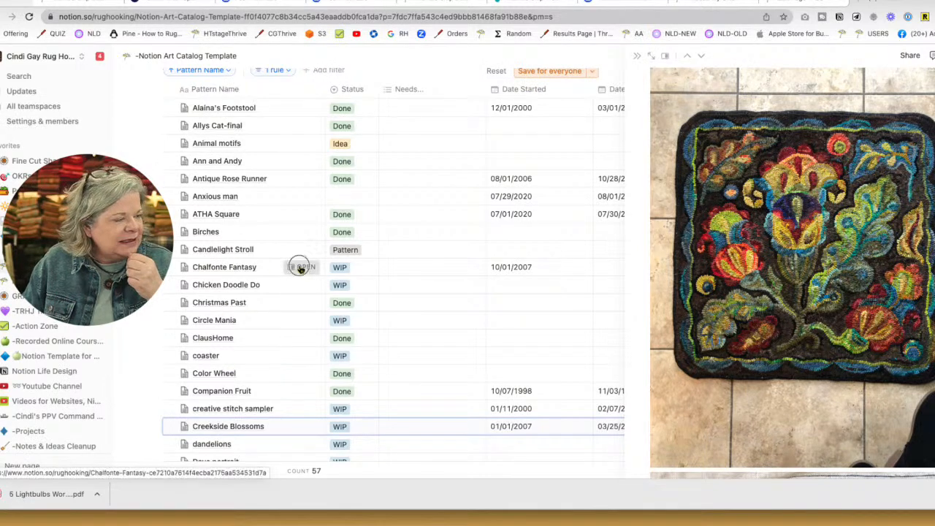
Open the Chalfonte Fantasy record and add a Heading 1 reading "Sauder Feb 2023" above the "Sauder August 2021" heading.
left_click(300, 266)
scroll(884, 265, "down", 5)
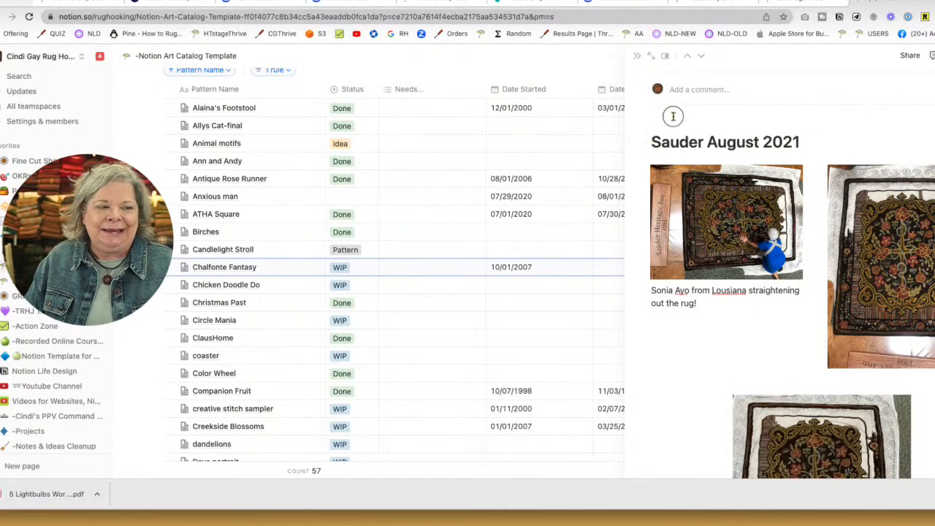
scroll(782, 114, "up", 5)
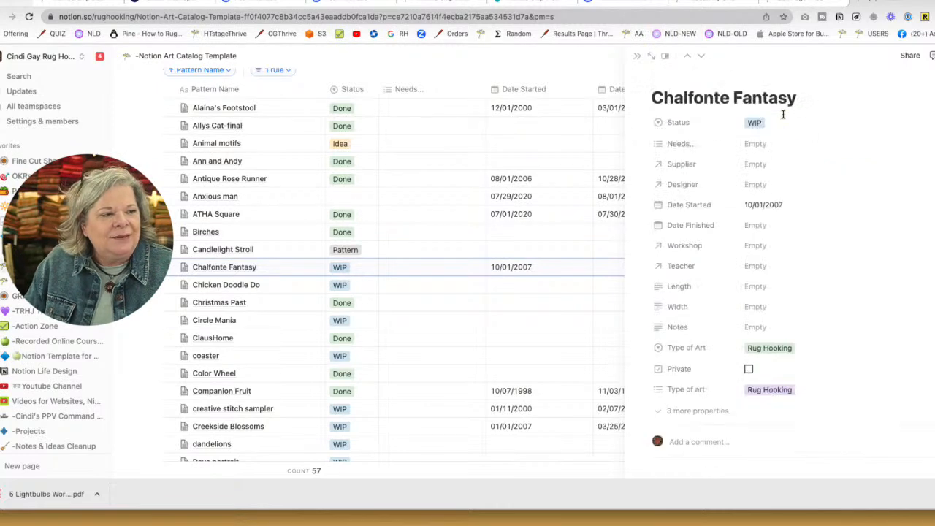
scroll(803, 99, "down", 1)
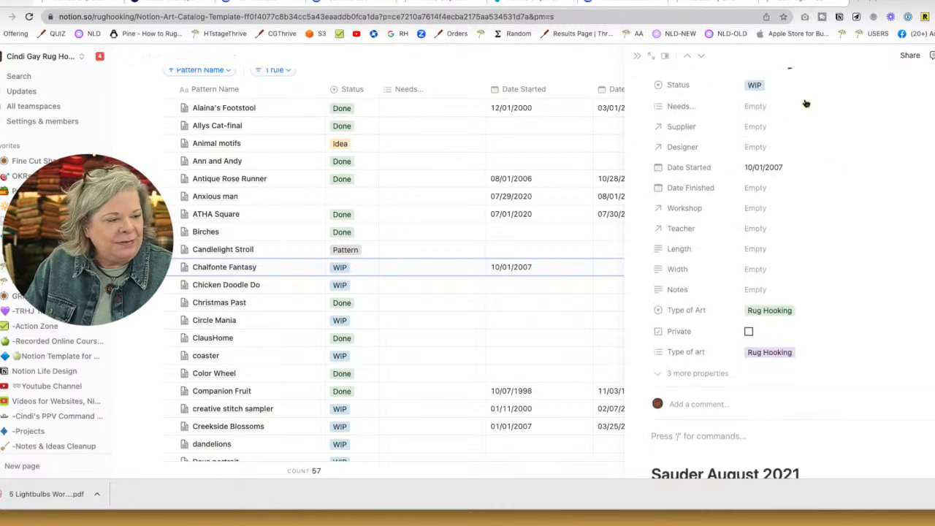
type("/head")
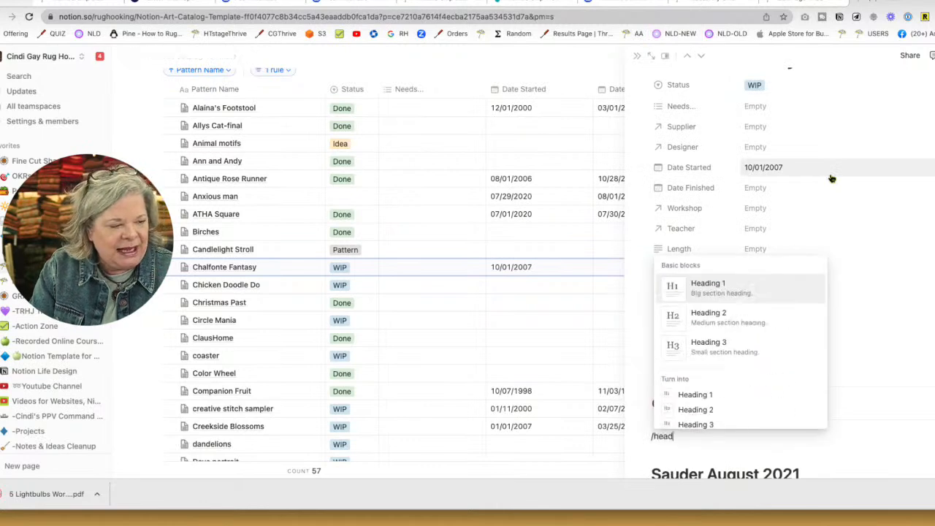
key("Return")
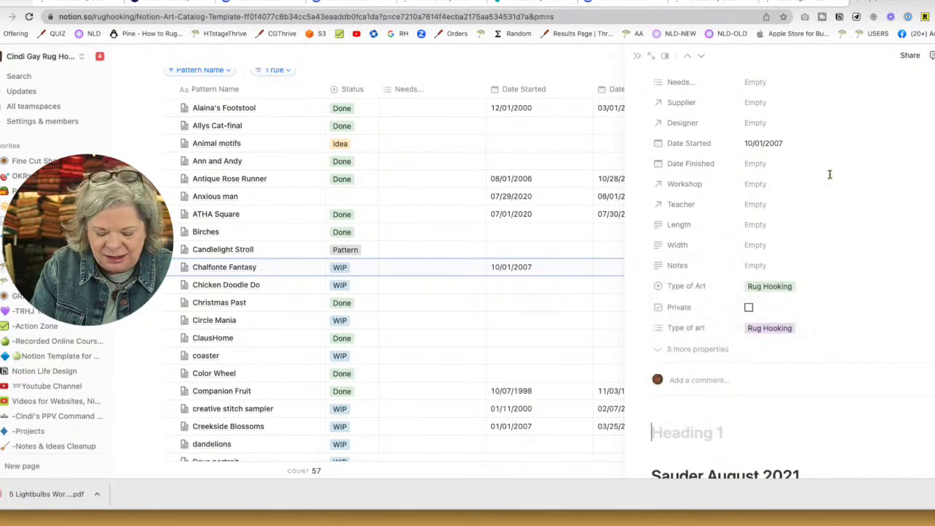
type("Sauder ")
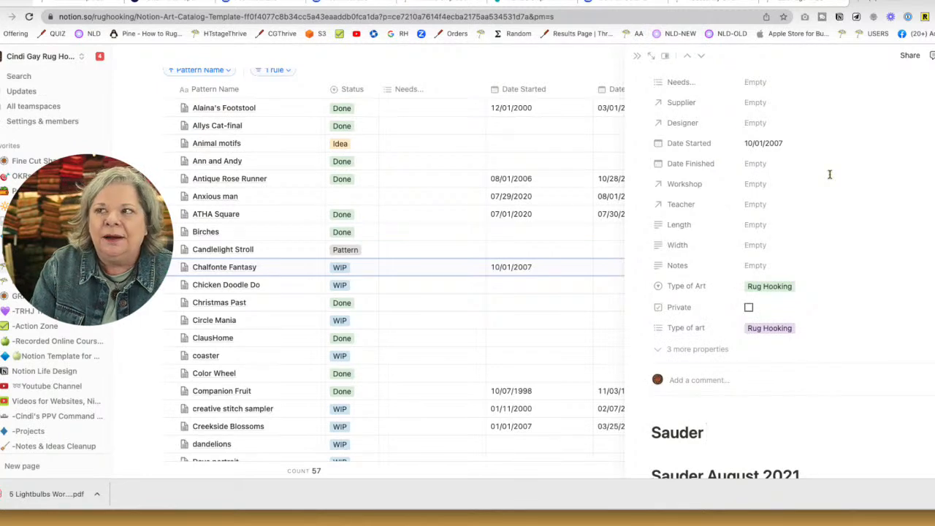
type("Feb 2")
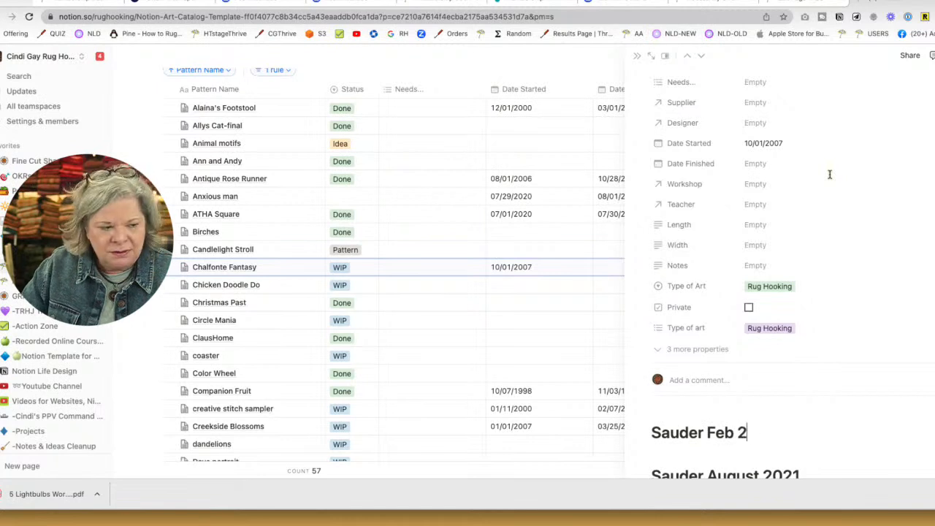
type("023")
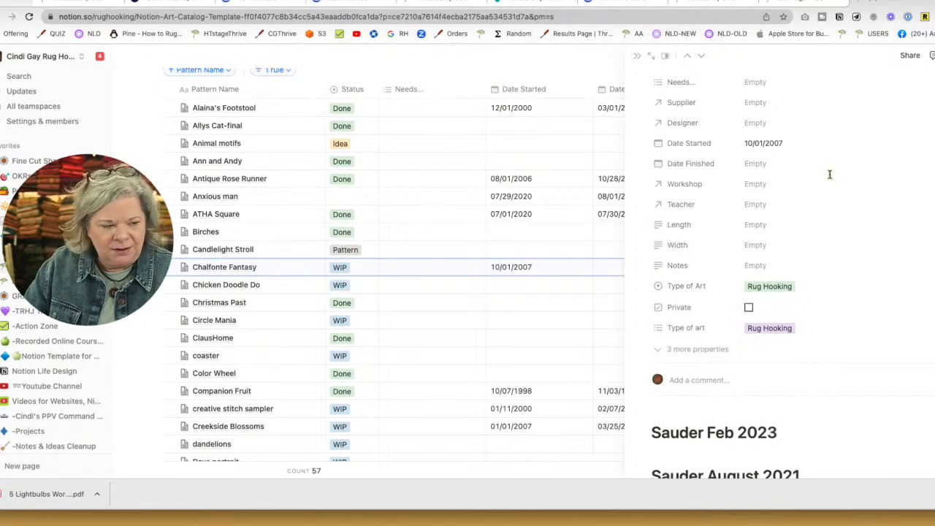
Insert an image block under the "Sauder Feb 2023" heading and upload IMG_7031 2.jpg from Downloads into it.
key("Return")
type("/im")
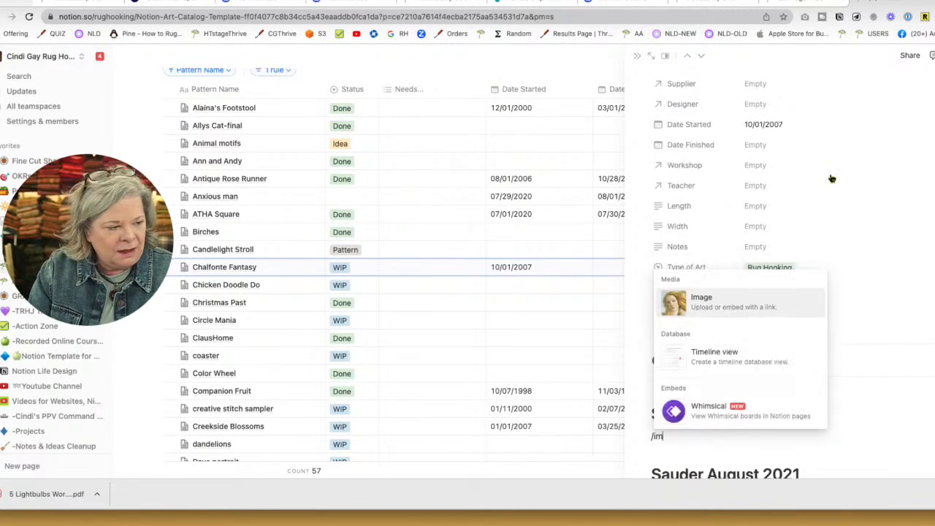
key("Return")
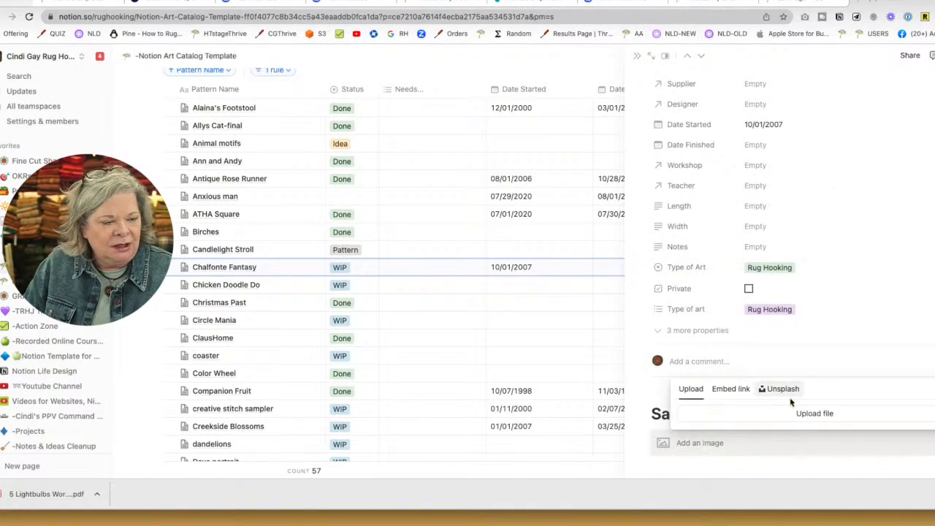
left_click(800, 413)
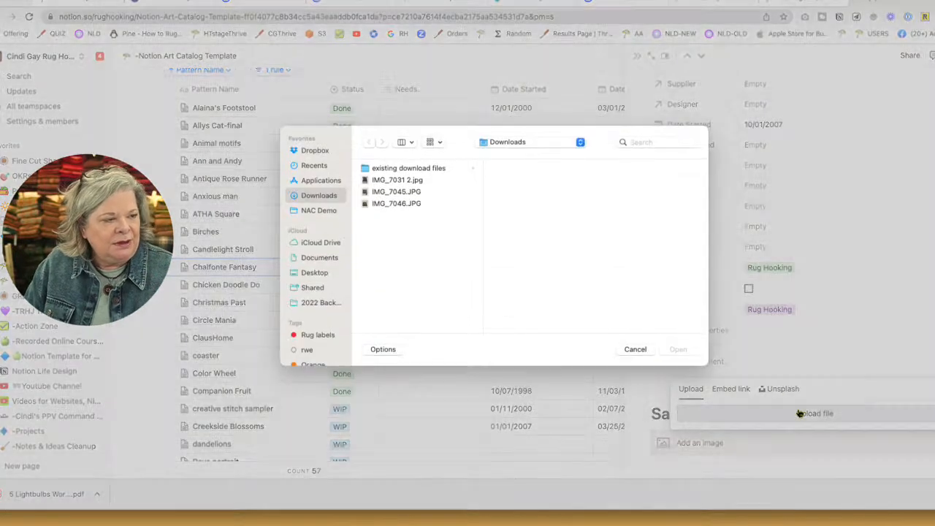
left_click(397, 181)
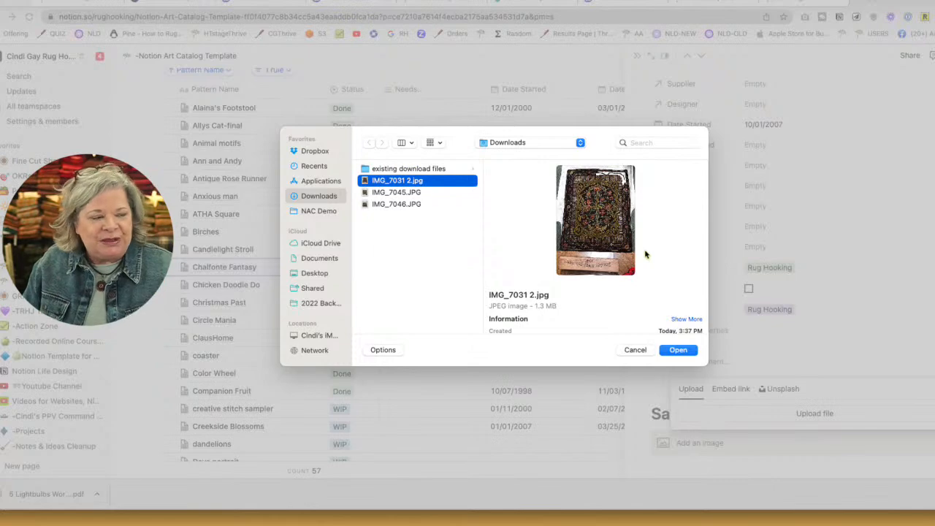
left_click(678, 350)
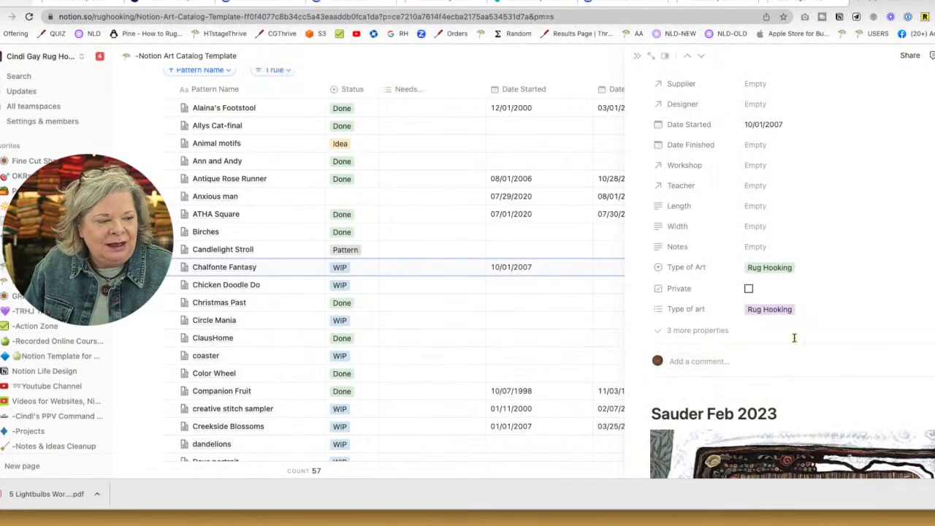
scroll(794, 338, "down", 5)
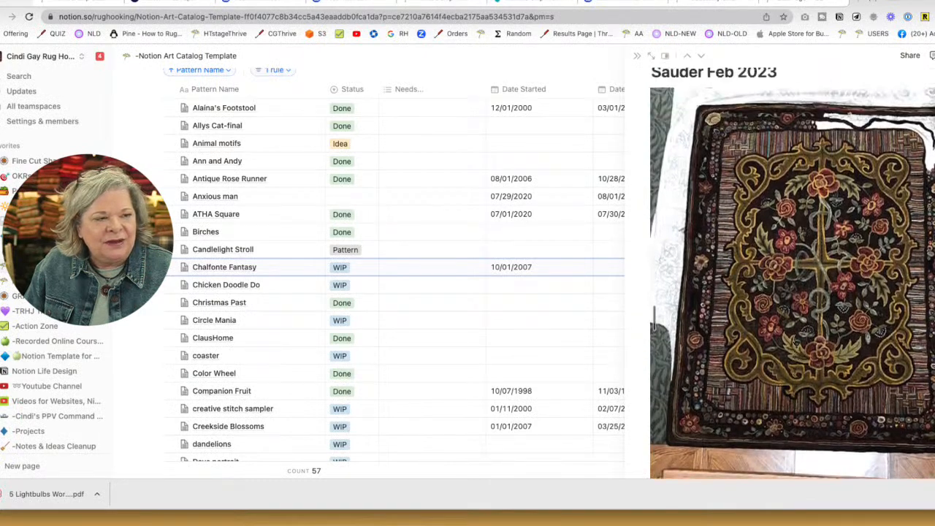
scroll(796, 341, "up", 1)
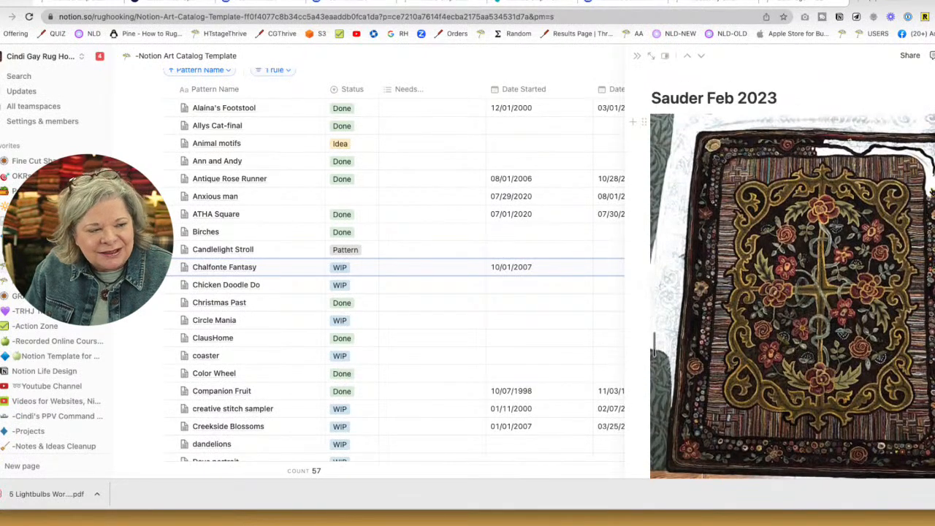
Switch the My Art database to the By Status view, close the side page and expand the WIP group to review its cards.
scroll(520, 292, "up", 5)
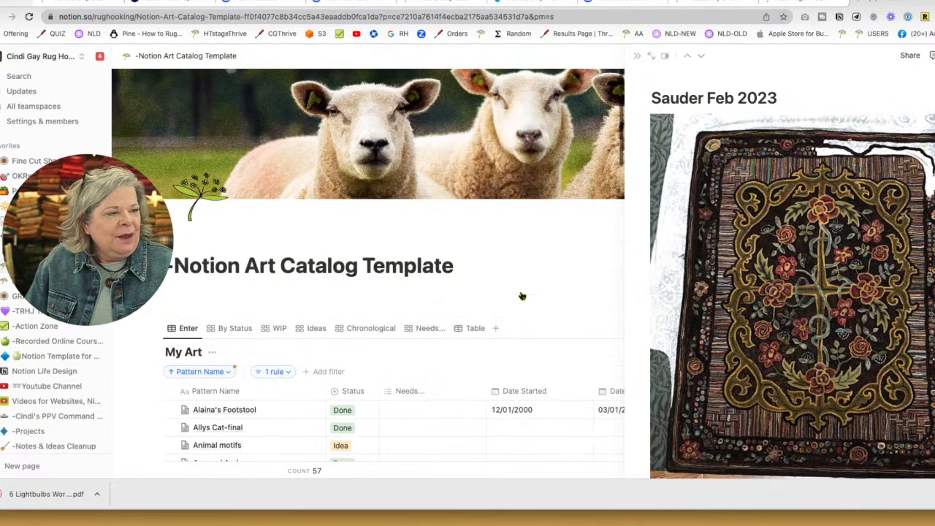
left_click(231, 330)
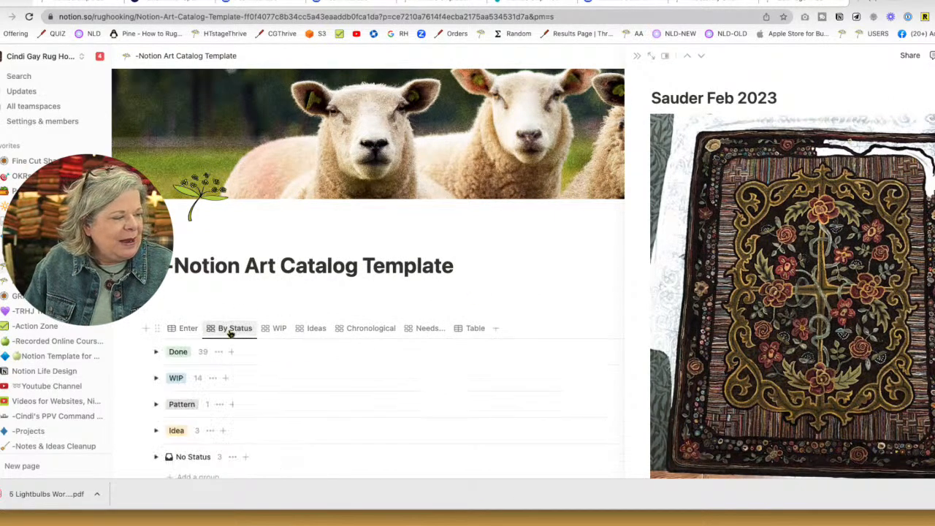
scroll(373, 318, "down", 3)
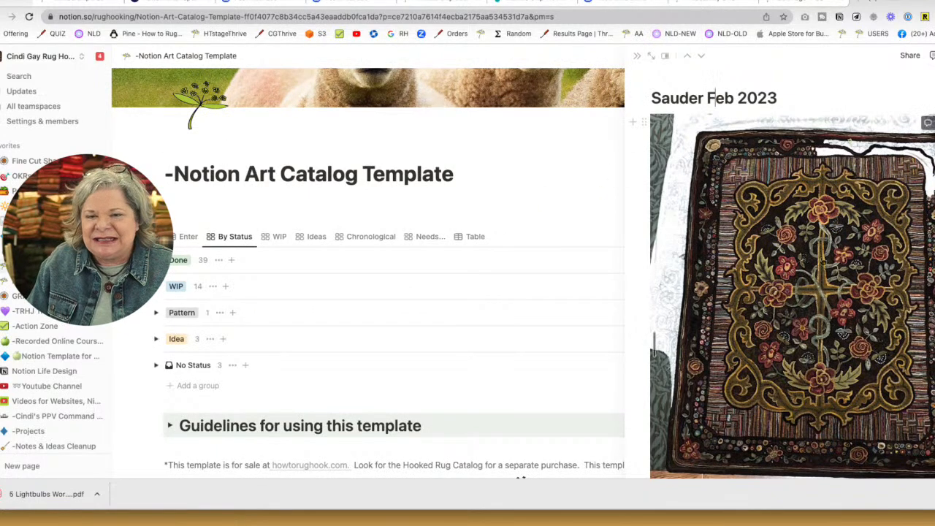
left_click(568, 150)
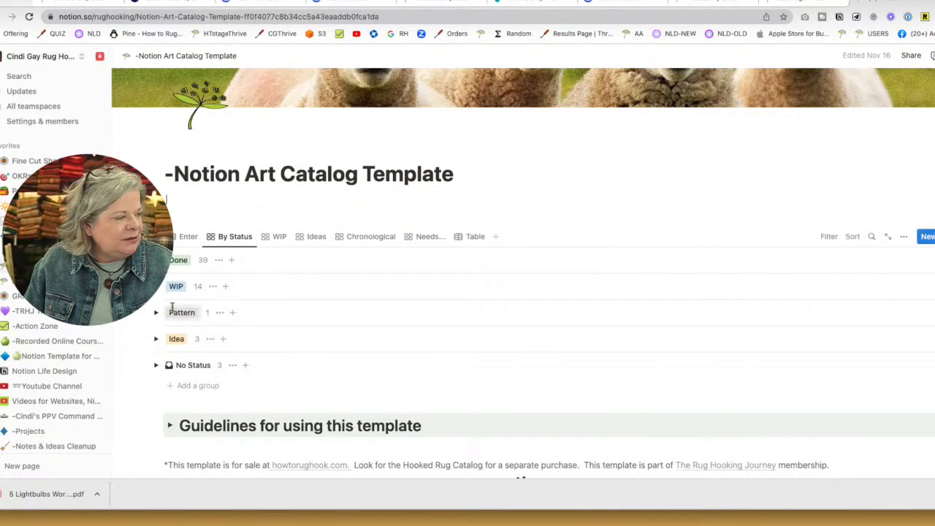
left_click(159, 287)
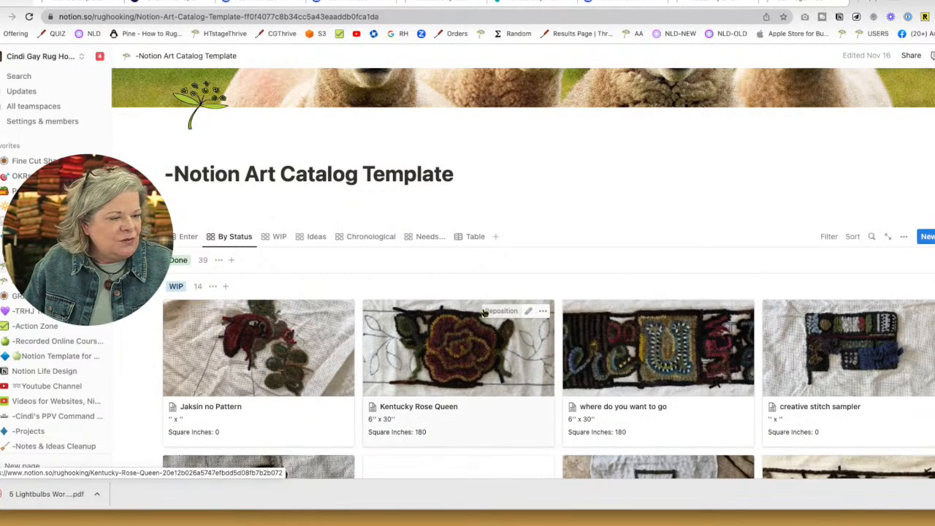
scroll(483, 313, "down", 2)
scroll(483, 313, "down", 4)
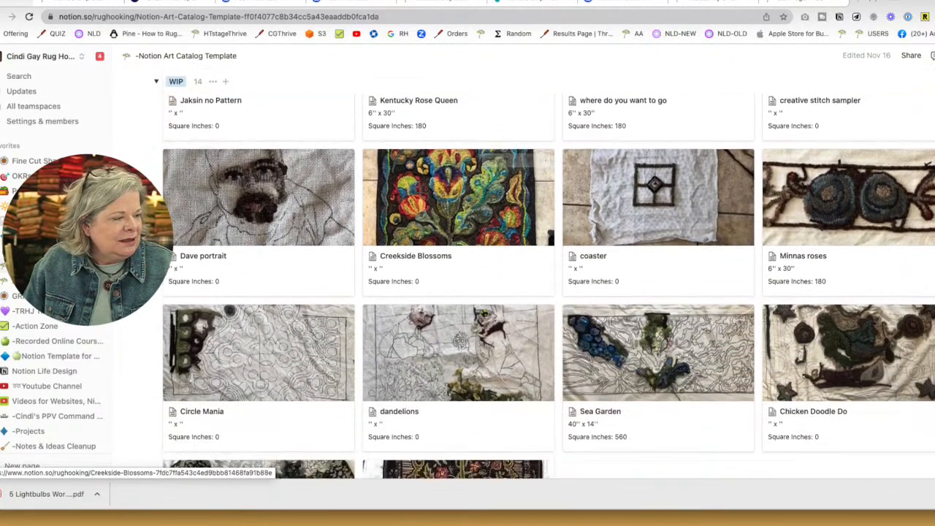
scroll(483, 313, "down", 2)
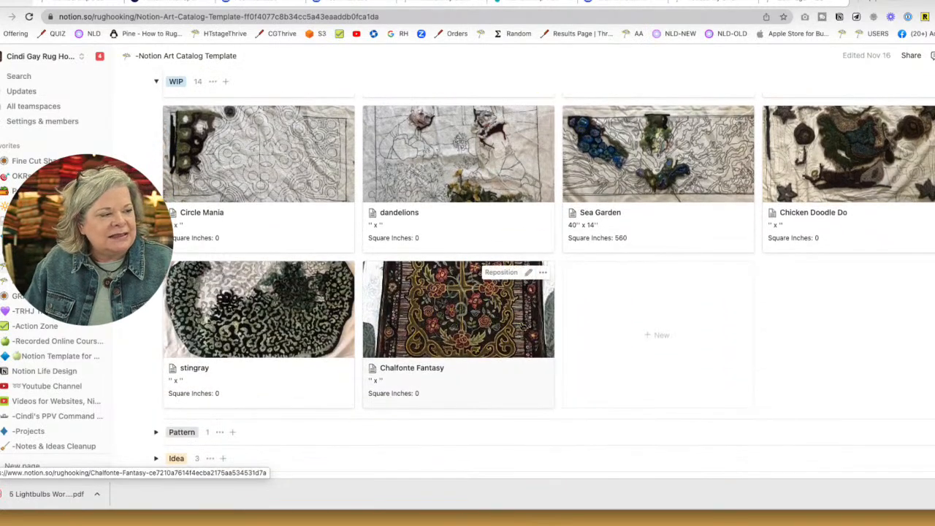
Open the Chalfonte Fantasy card, view it as a full page, and return to the WIP gallery.
left_click(465, 316)
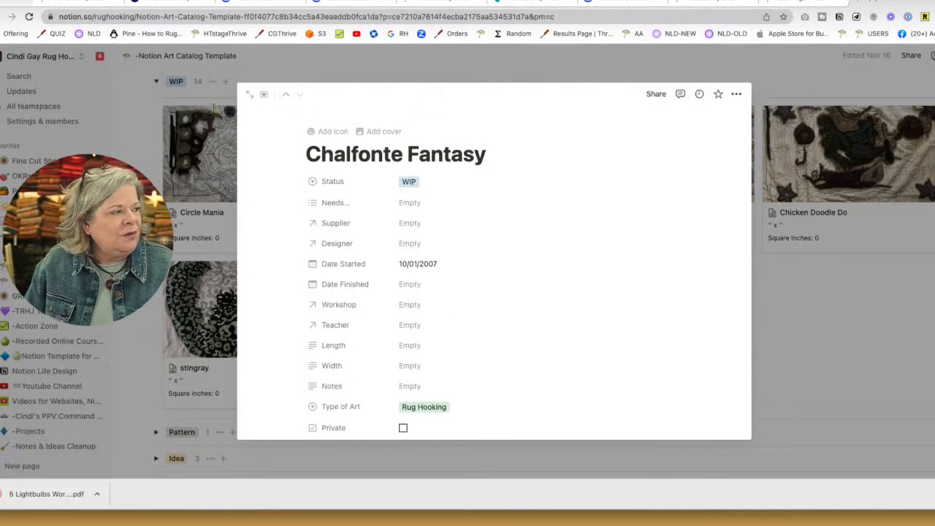
left_click(248, 95)
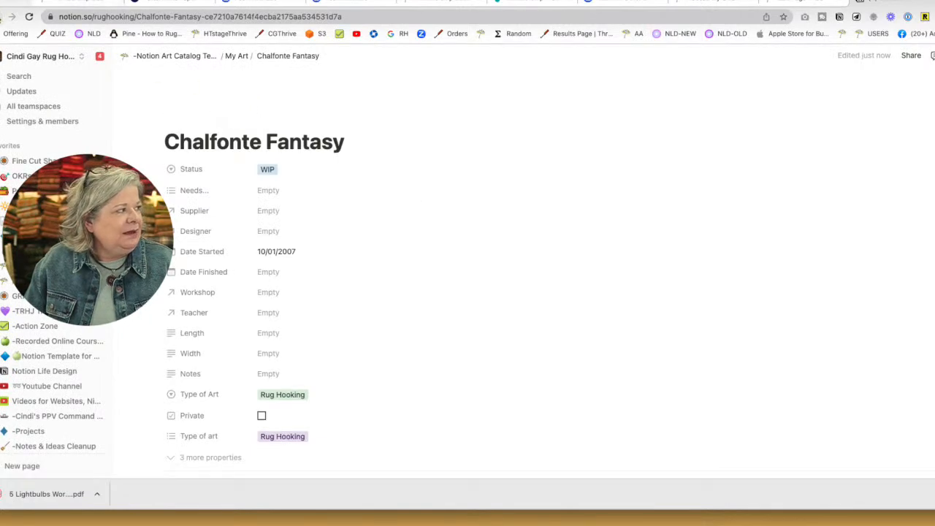
left_click(0, 18)
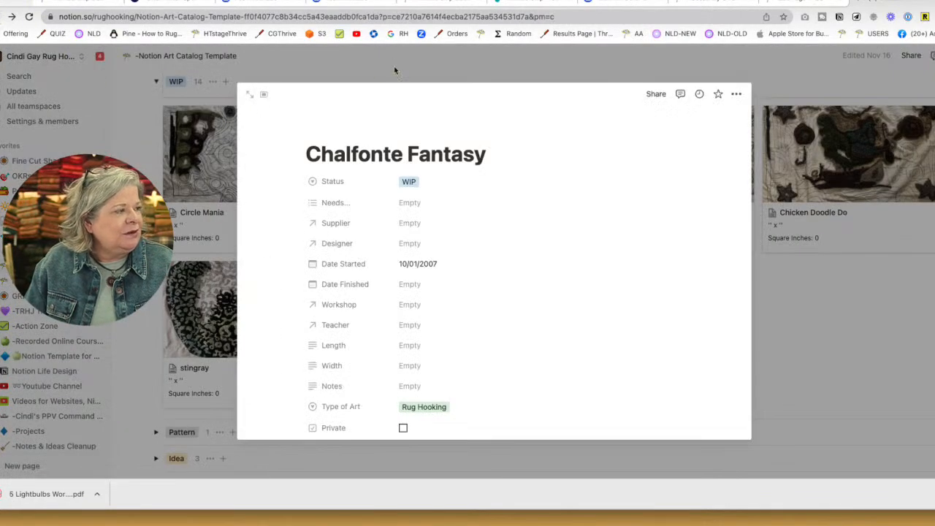
left_click(393, 70)
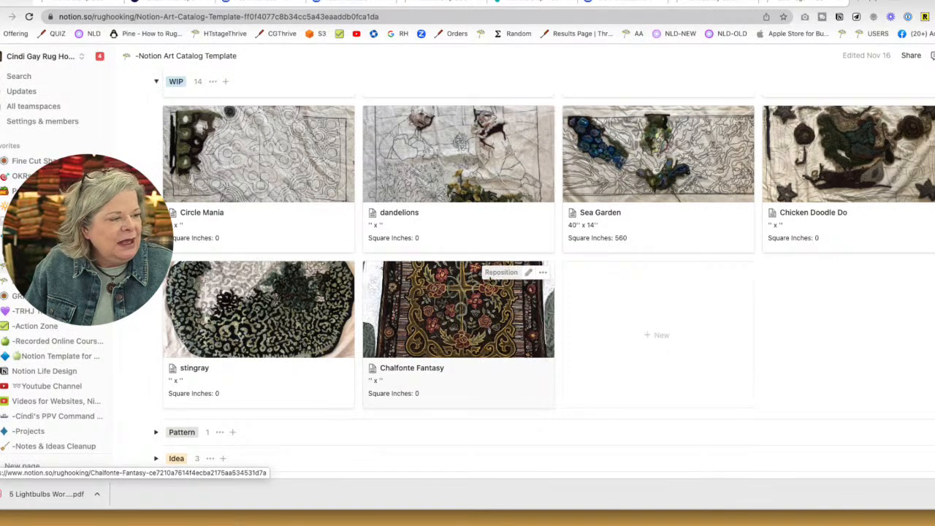
Reposition the Chalfonte Fantasy card's preview image to show the upper part of the rug and save the position.
left_click(501, 272)
left_click_drag(485, 305, 500, 425)
left_click_drag(482, 324, 478, 315)
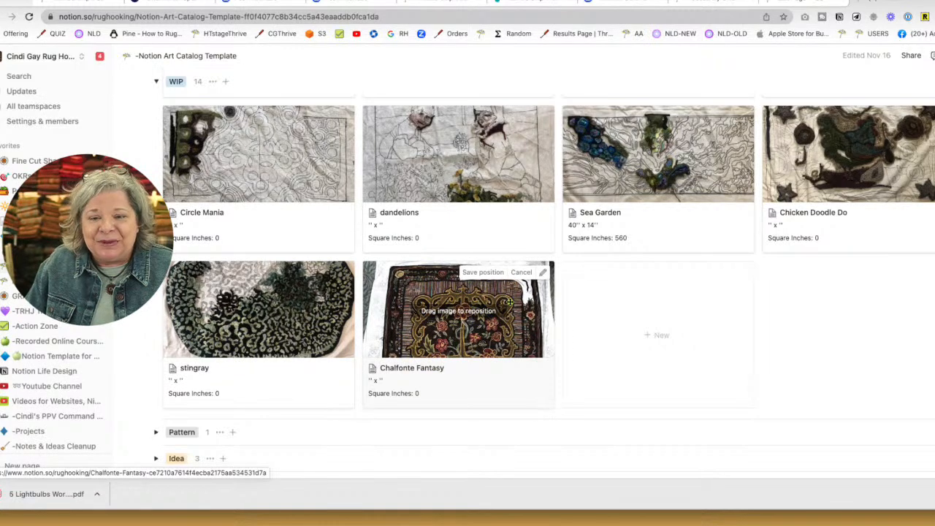
left_click(479, 274)
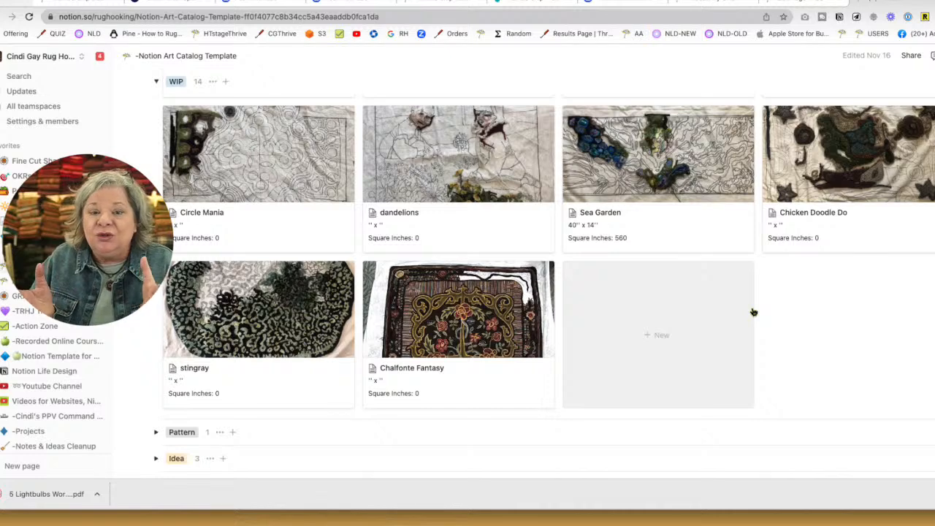
Reposition the dandelions card's preview image to show the heads in the upper part of the rug, and save the position.
scroll(651, 338, "up", 3)
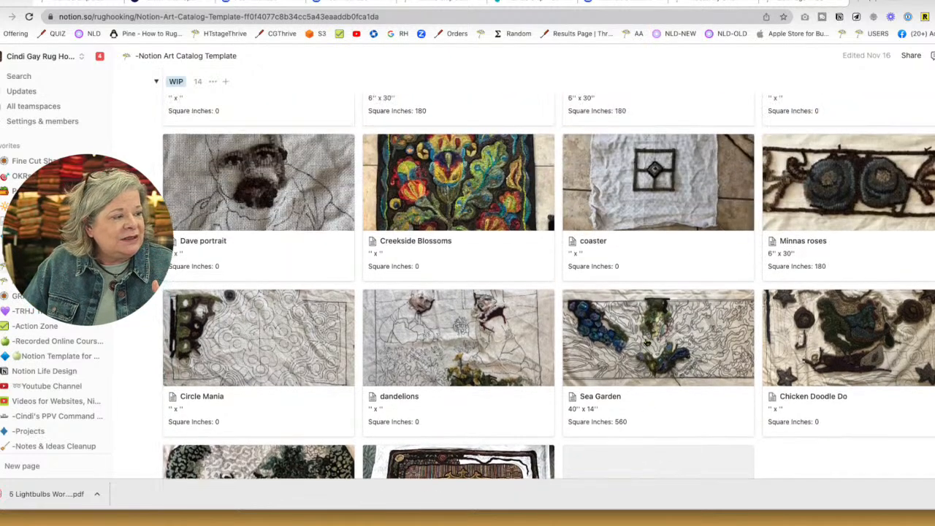
left_click(503, 301)
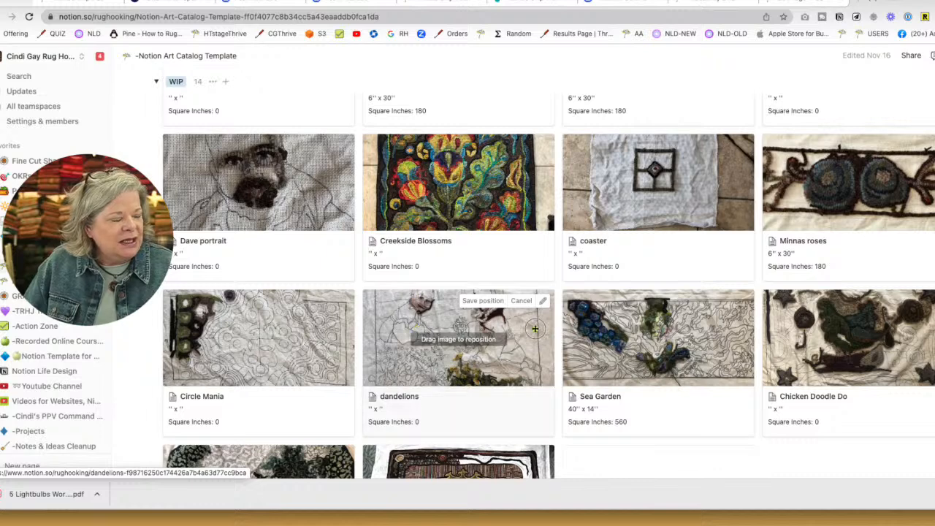
left_click_drag(535, 336, 538, 377)
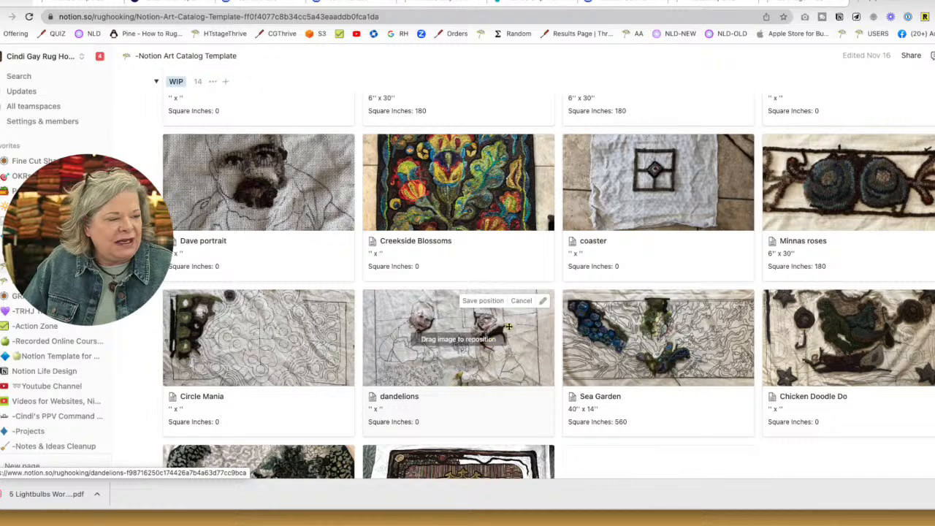
left_click(480, 301)
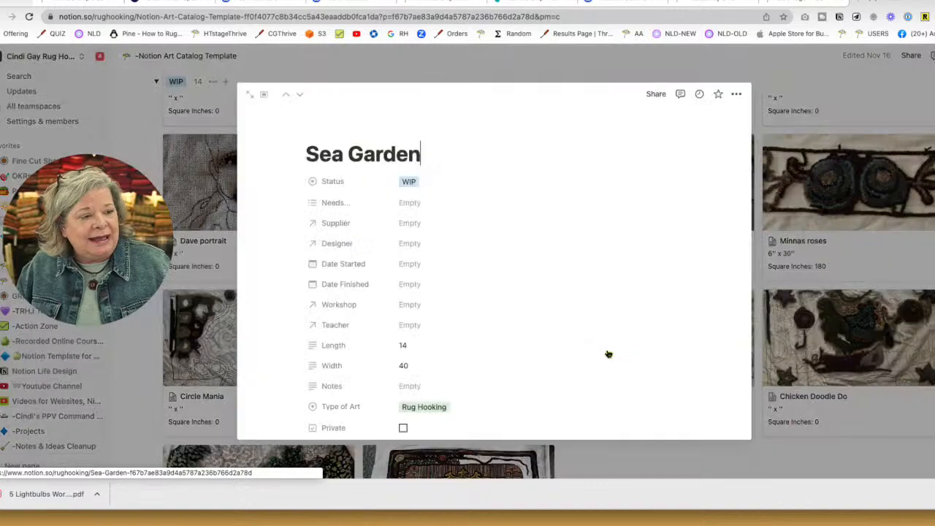
View the Sea Garden card, close it, and switch the My Art database to the Enter view.
left_click(608, 353)
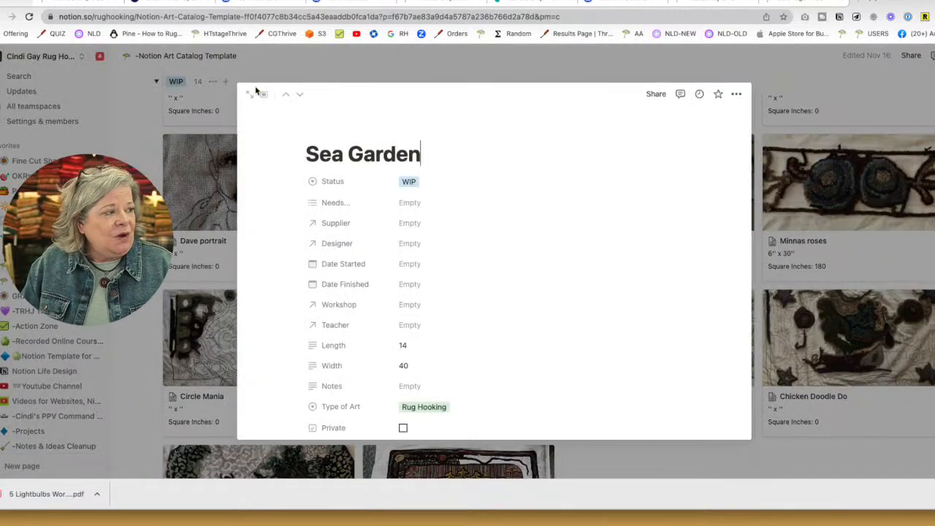
left_click(354, 65)
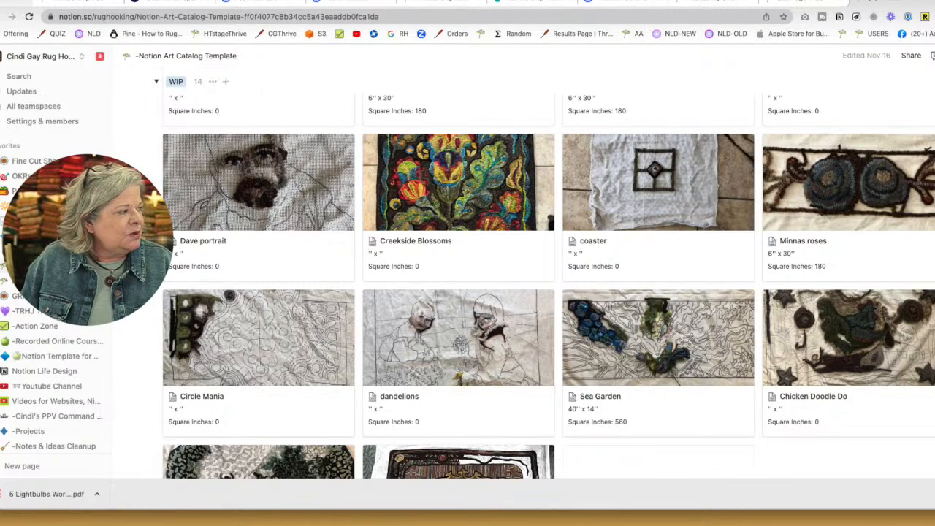
scroll(723, 146, "up", 5)
left_click(187, 330)
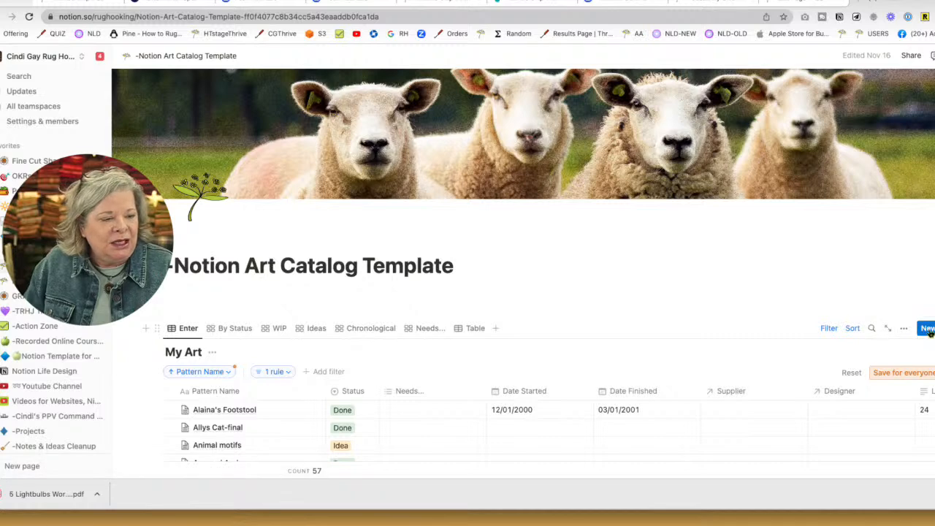
Close the reopened Sea Garden page and add a new record from the end of the My Art table.
scroll(605, 365, "down", 2)
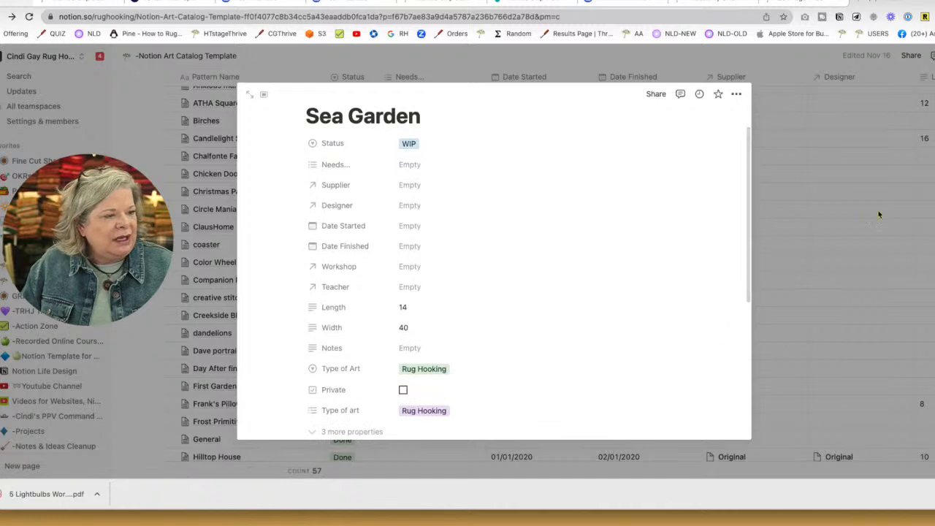
left_click(878, 214)
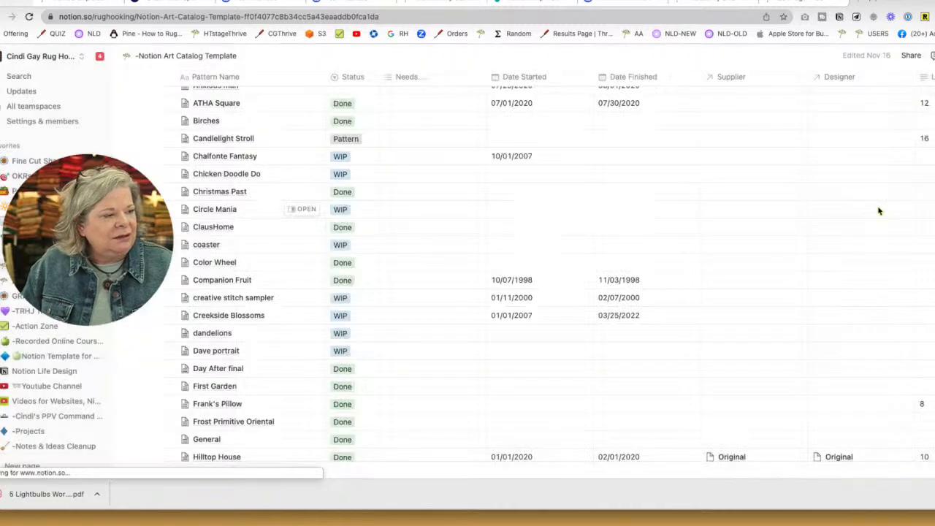
scroll(387, 215, "down", 5)
scroll(387, 215, "down", 5)
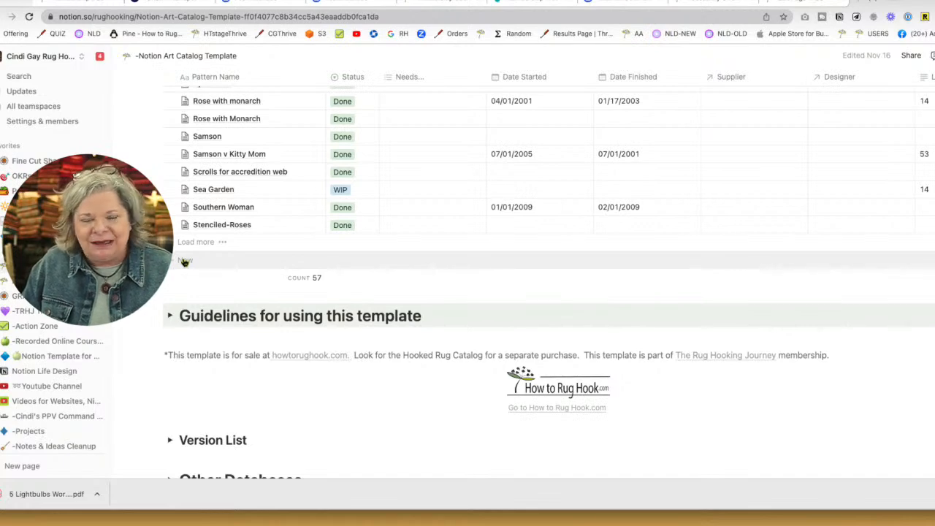
scroll(185, 262, "up", 10)
scroll(184, 261, "down", 10)
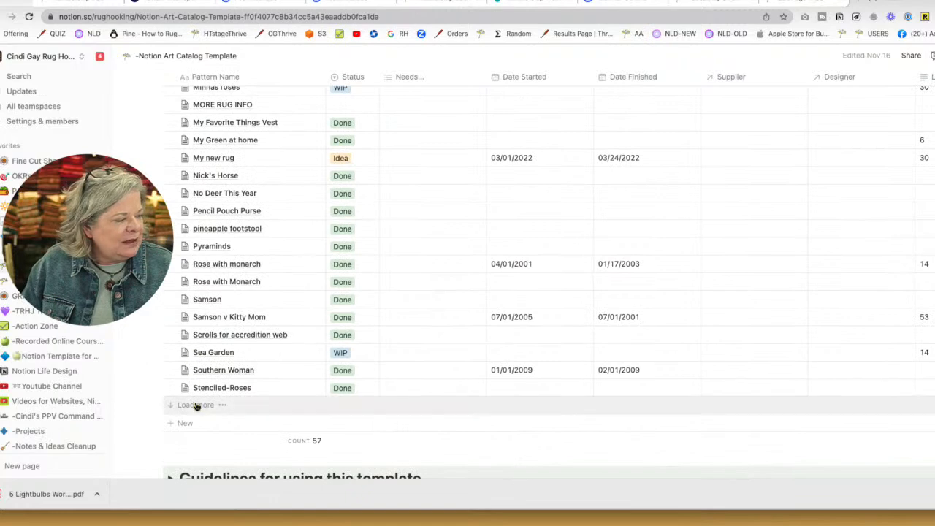
left_click(194, 425)
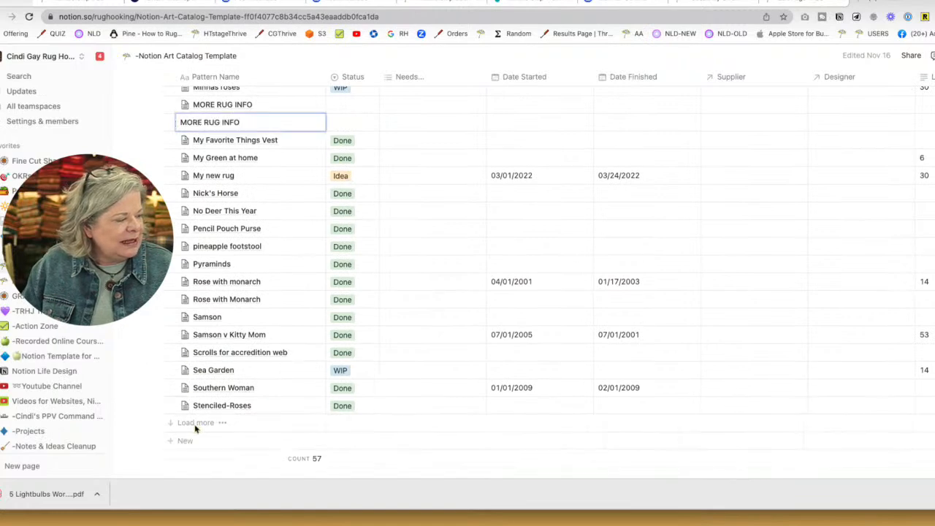
Replace the new record's prefilled "MORE RUG INFO" pattern name with "My new rug".
left_click_drag(246, 122, 166, 127)
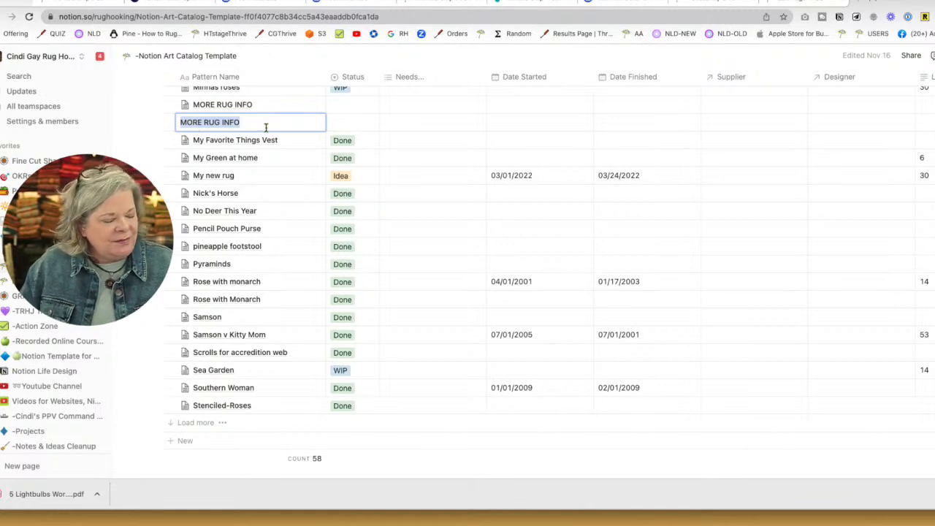
type("My new ru")
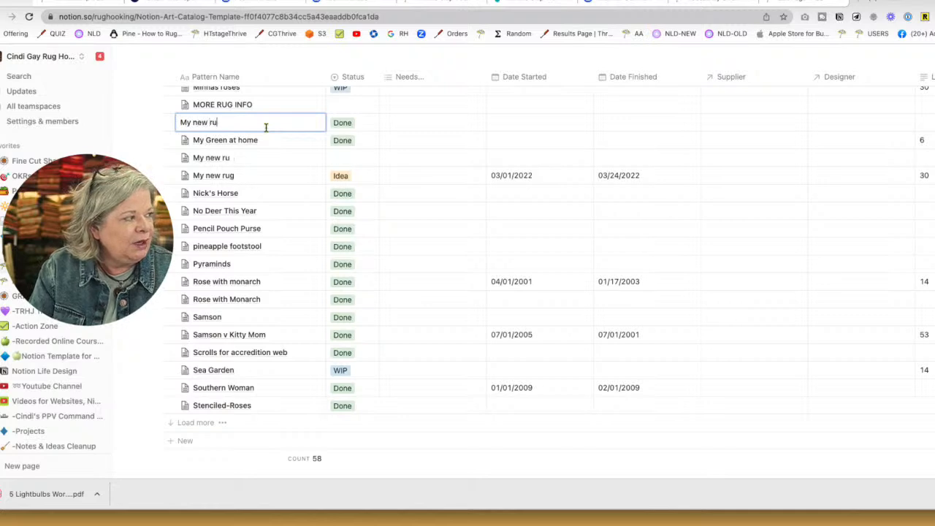
type("g")
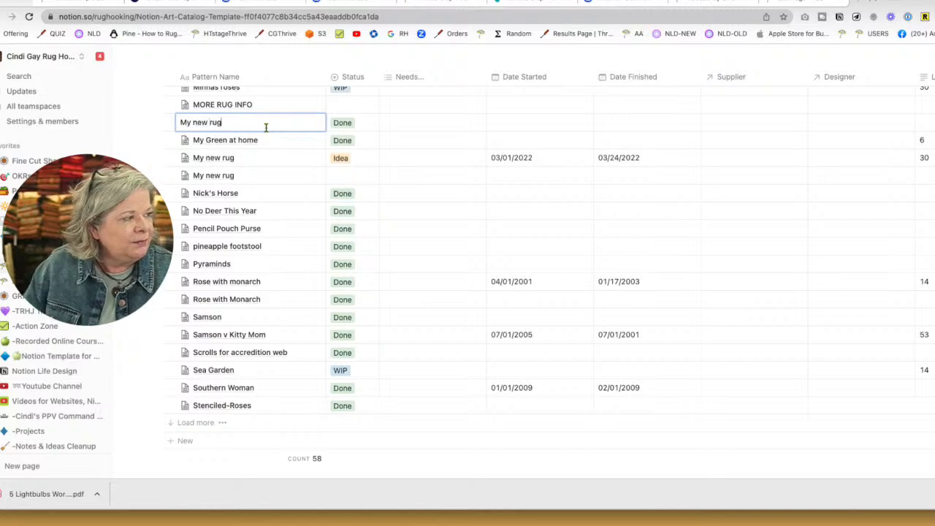
key("Return")
Set the My Favorite Things Vest row's Status to Pattern and its Needs to Finish and Label.
left_click(341, 123)
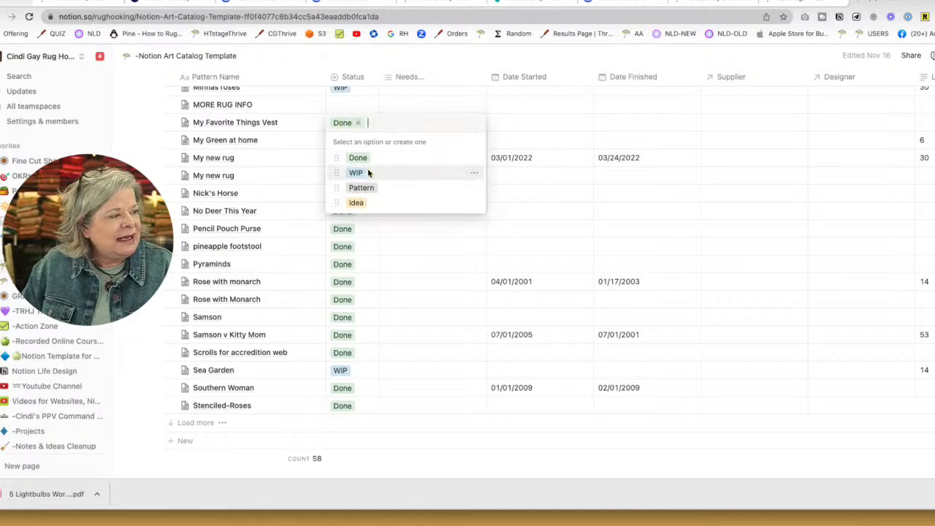
left_click(361, 188)
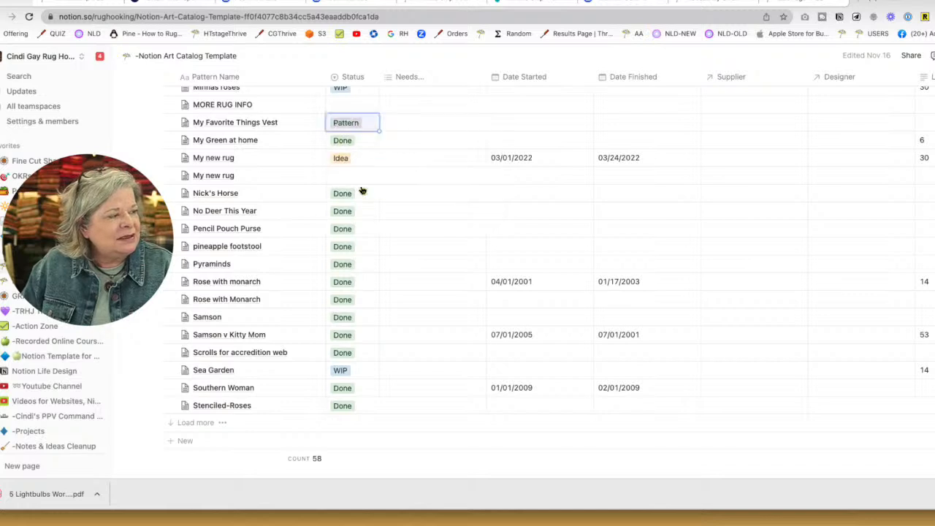
left_click(411, 123)
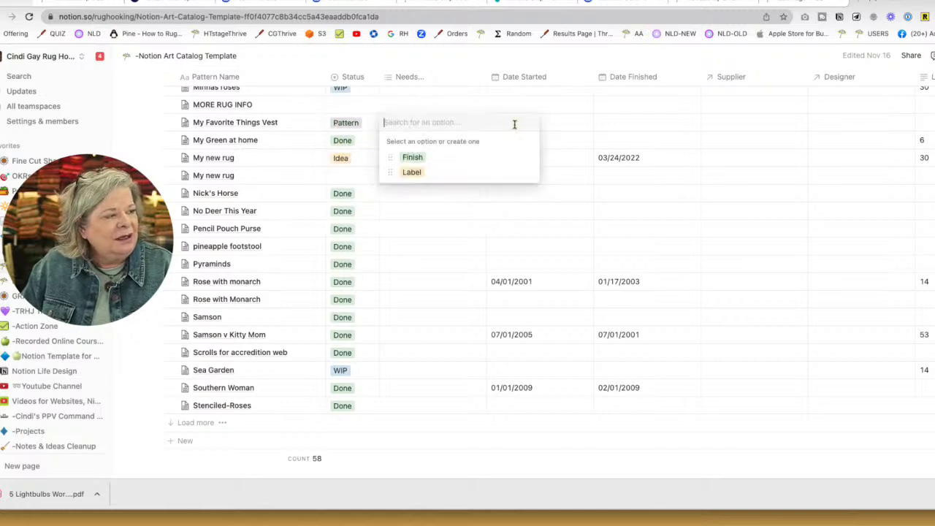
left_click(416, 157)
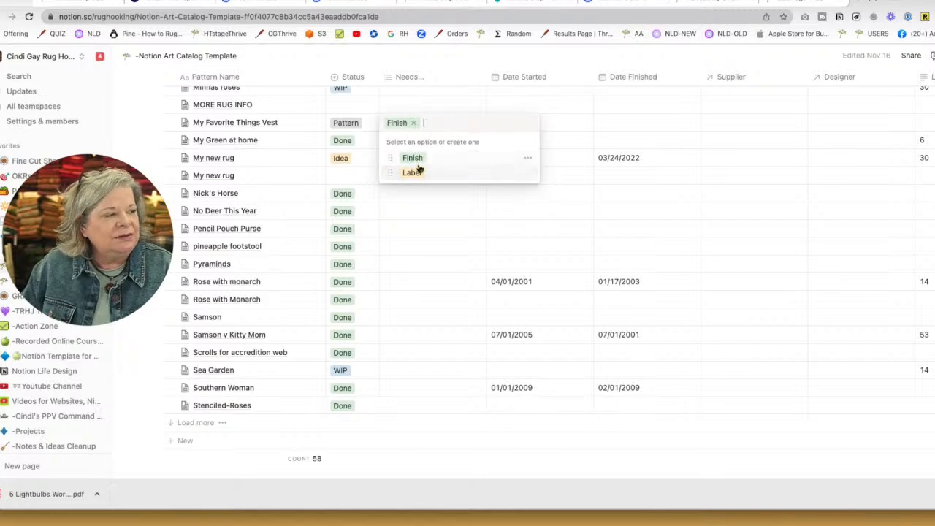
left_click(414, 172)
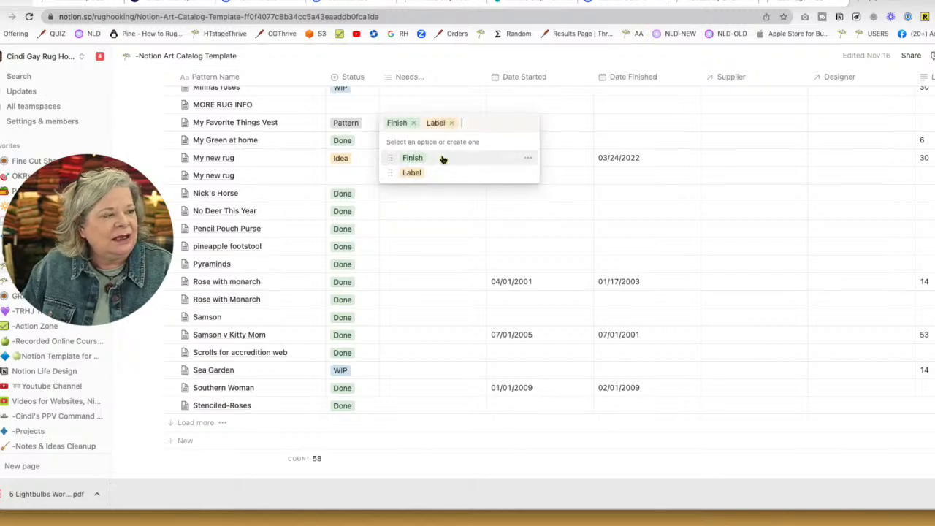
left_click(551, 127)
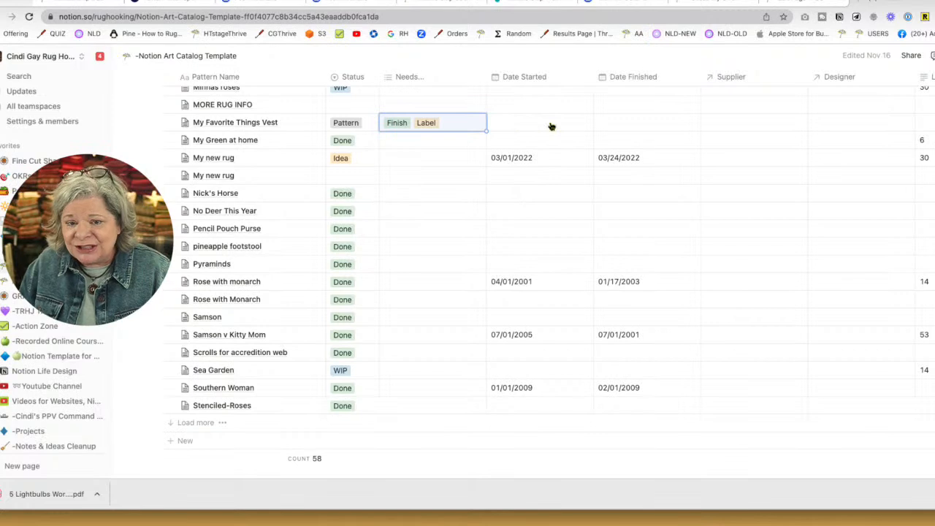
Set the My Favorite Things Vest row's Date Started to 02/16/2023.
left_click(541, 128)
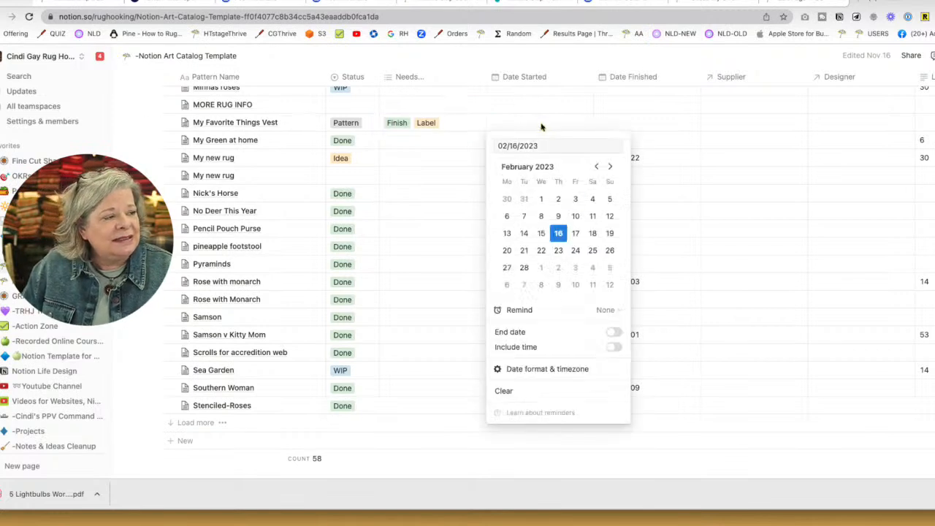
left_click(559, 232)
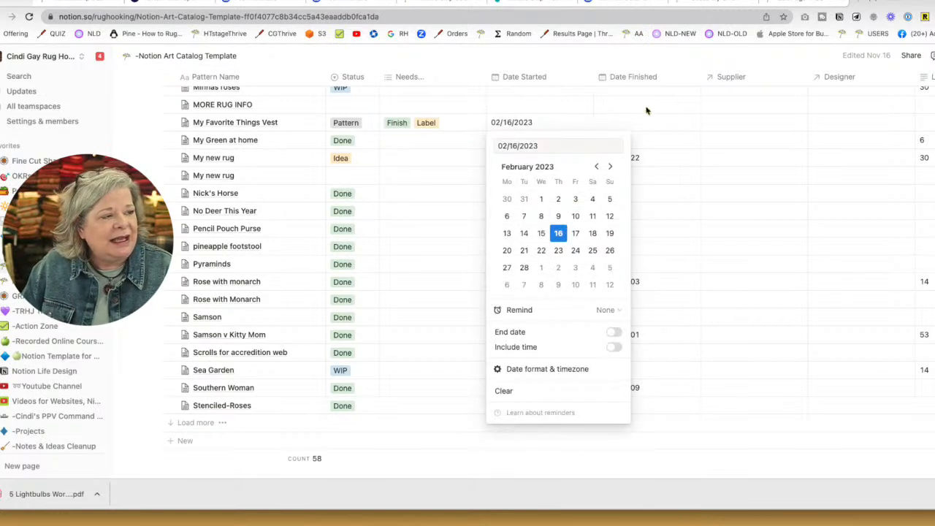
left_click(725, 121)
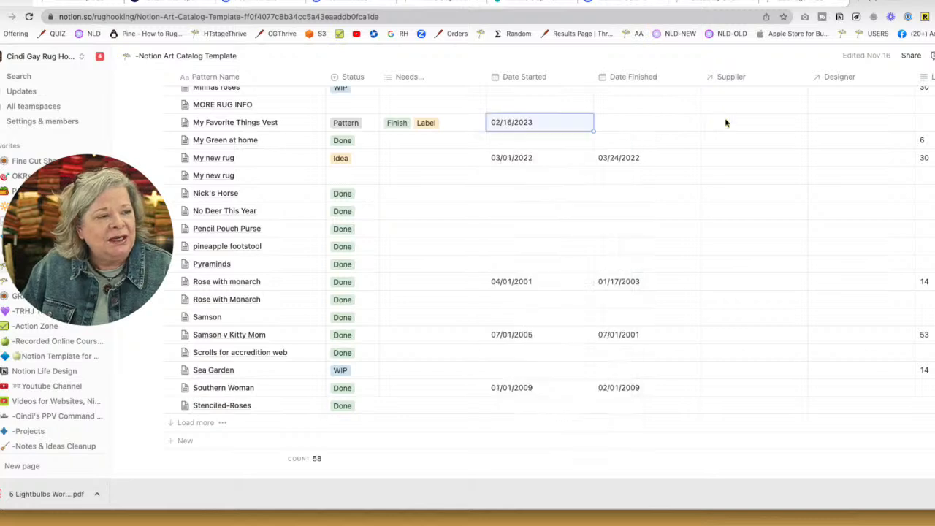
Link the first listed supplier and a newly created "Spruce Ridge Studios" page as Supplier in the My Favorite Things Vest row.
left_click(726, 122)
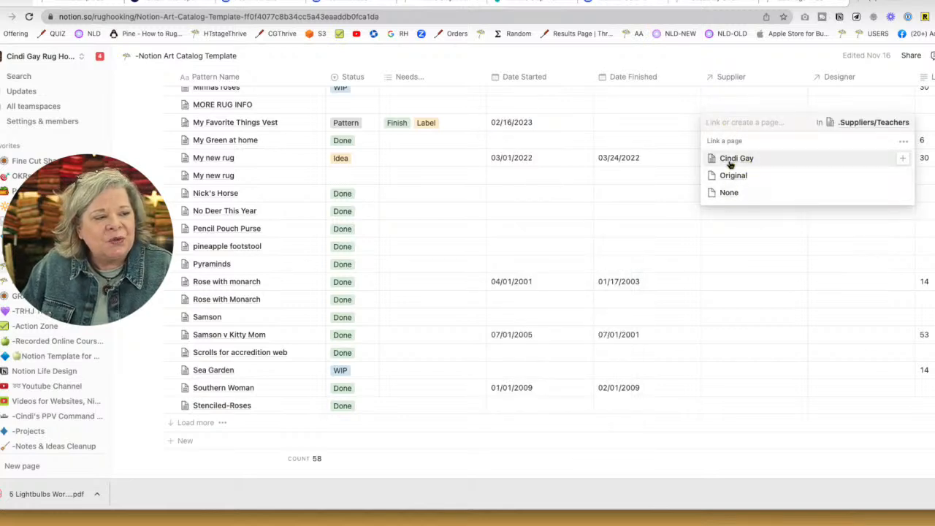
left_click(731, 160)
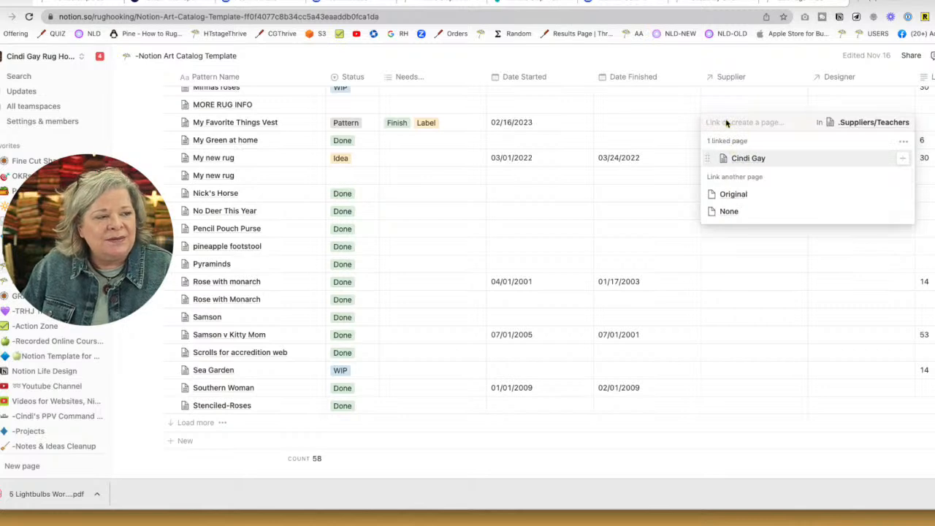
type("S")
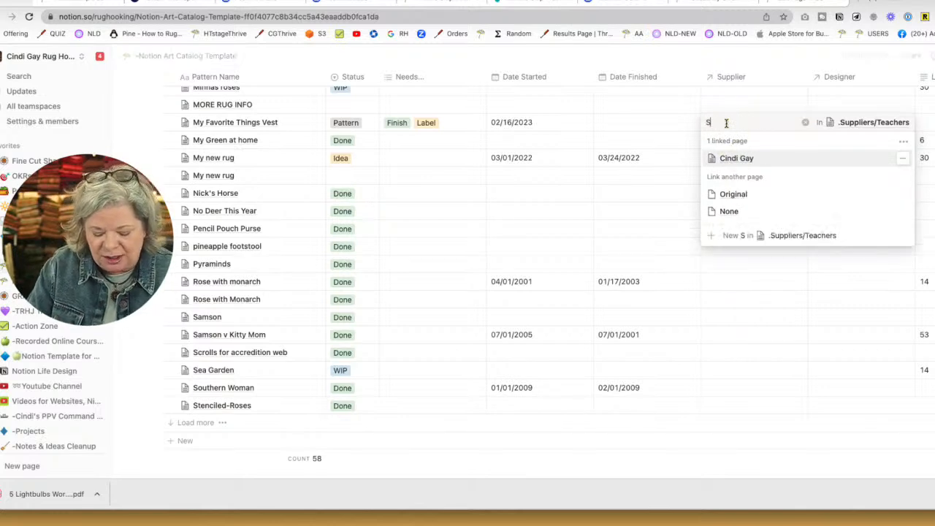
type("pruce")
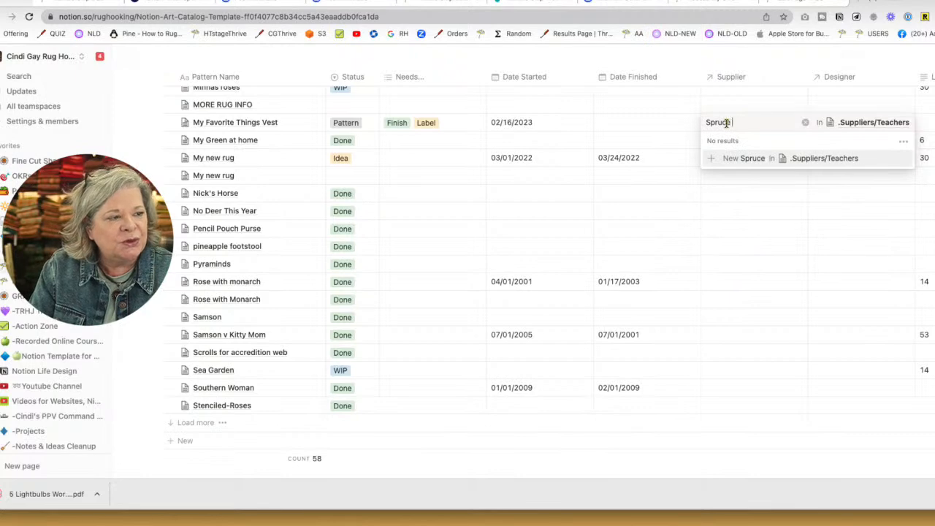
type(" Ridge Studios")
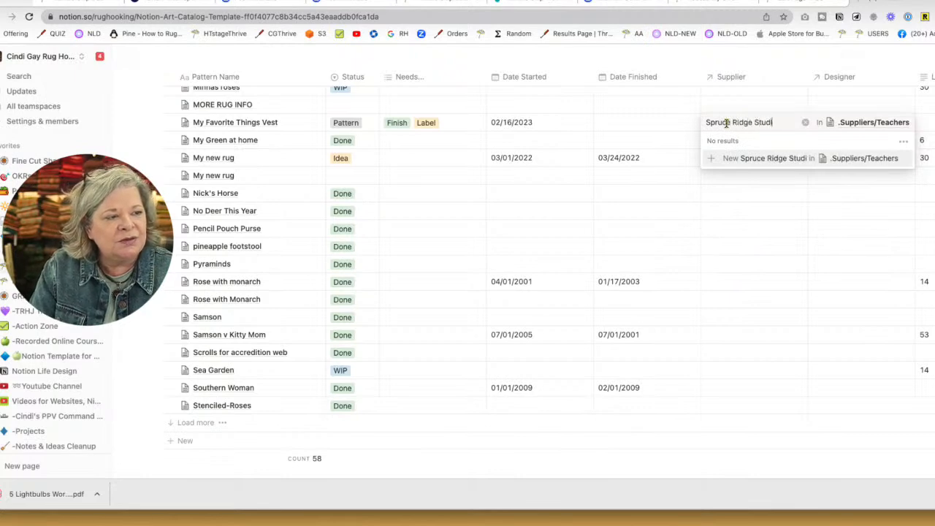
left_click(767, 158)
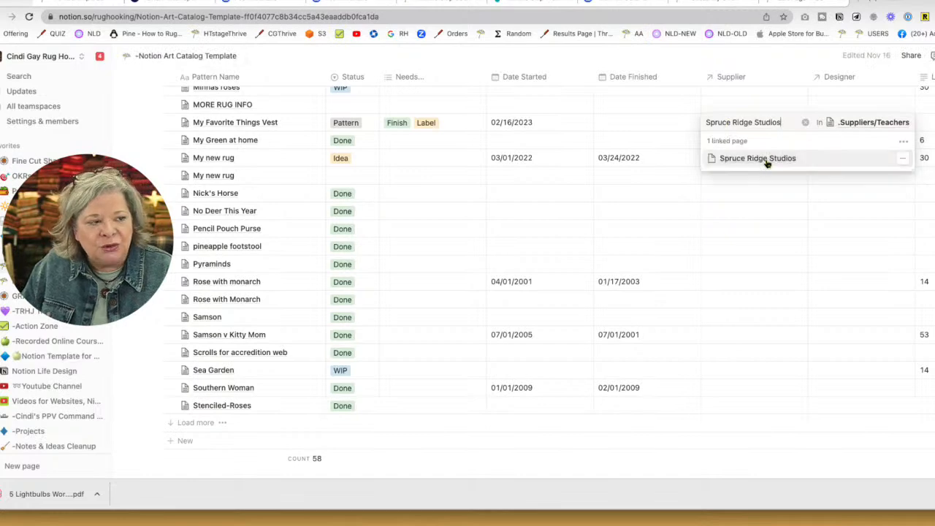
left_click(797, 191)
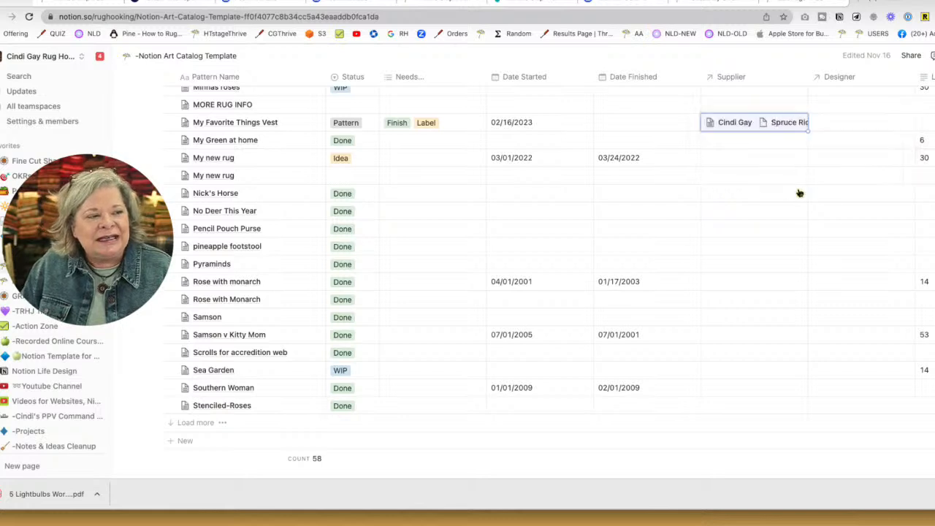
Remove the personal-name supplier from the My Favorite Things Vest row, keeping only Spruce Ridge Studios linked.
left_click(738, 130)
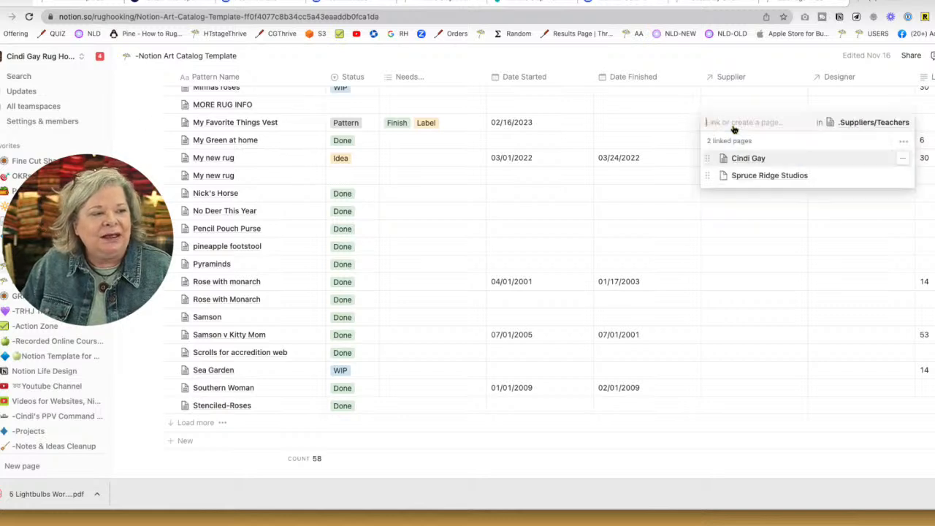
left_click(903, 158)
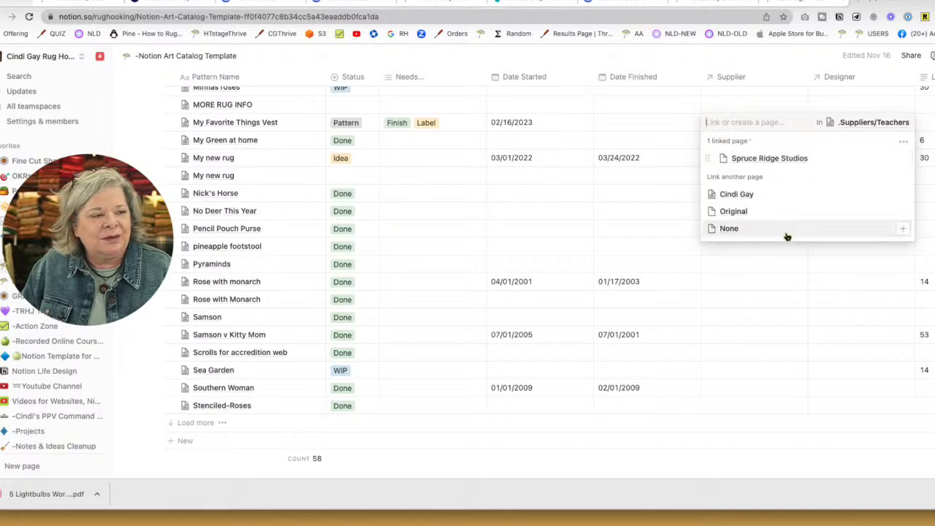
left_click(789, 265)
Link the first listed person's page as Designer in the My Favorite Things Vest row.
left_click(841, 121)
left_click(833, 159)
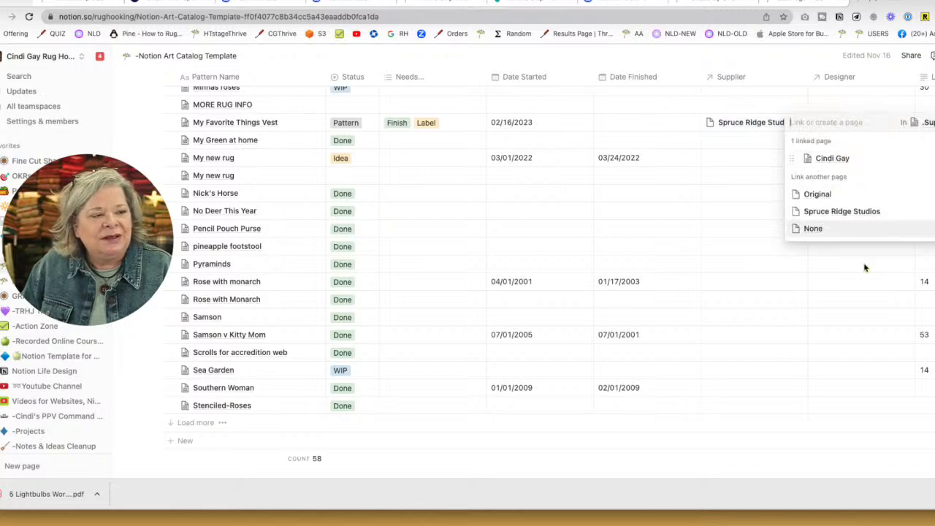
key("Escape")
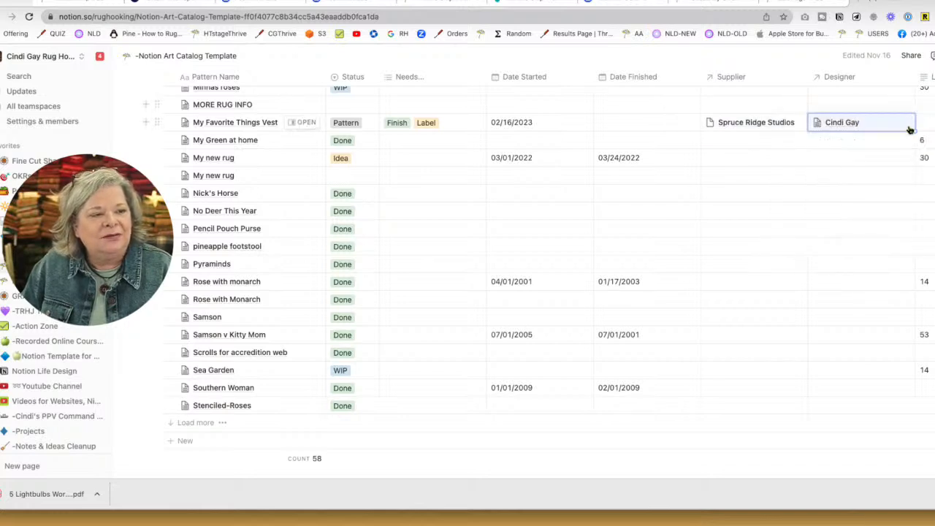
Set the My Favorite Things Vest row's Length to 12 and Width to 60.
scroll(885, 138, "right", 8)
left_click(599, 125)
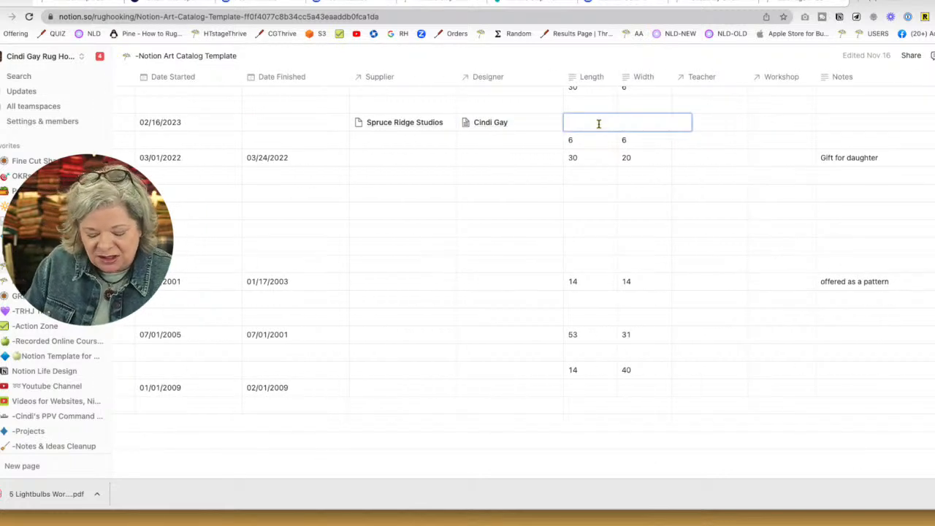
type("12")
type("60")
key("BackSpace")
key("BackSpace")
key("Tab")
type("60")
key("Tab")
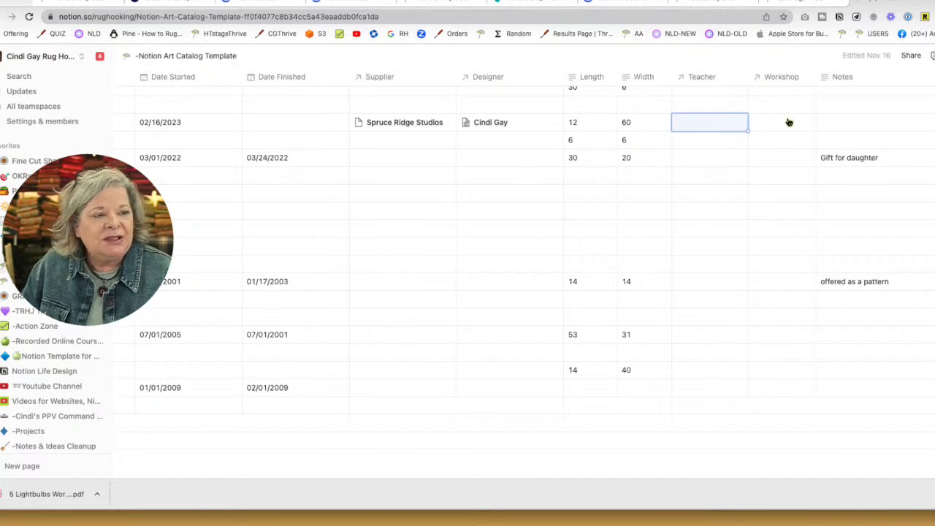
Enter "upstairs hall runner" as the Notes of the My Favorite Things Vest row.
left_click(833, 123)
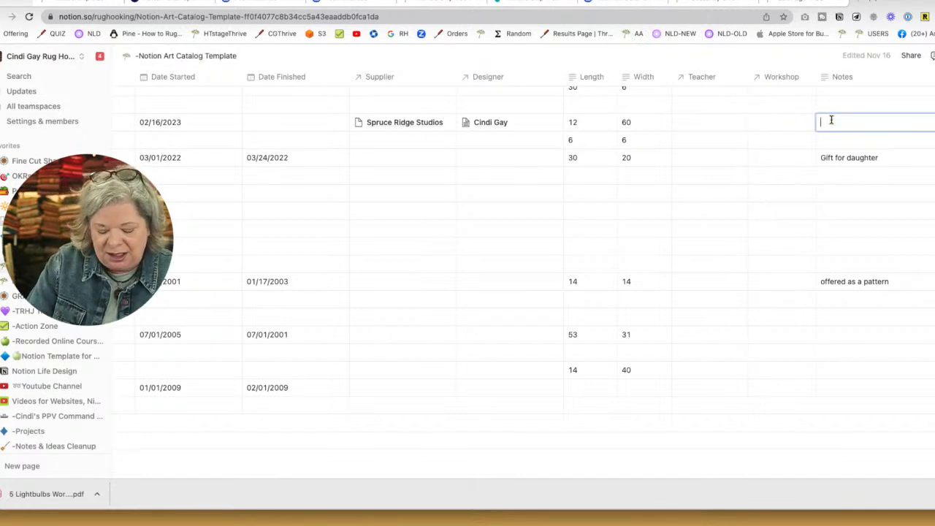
type("up")
type("da")
type("airs hall runner")
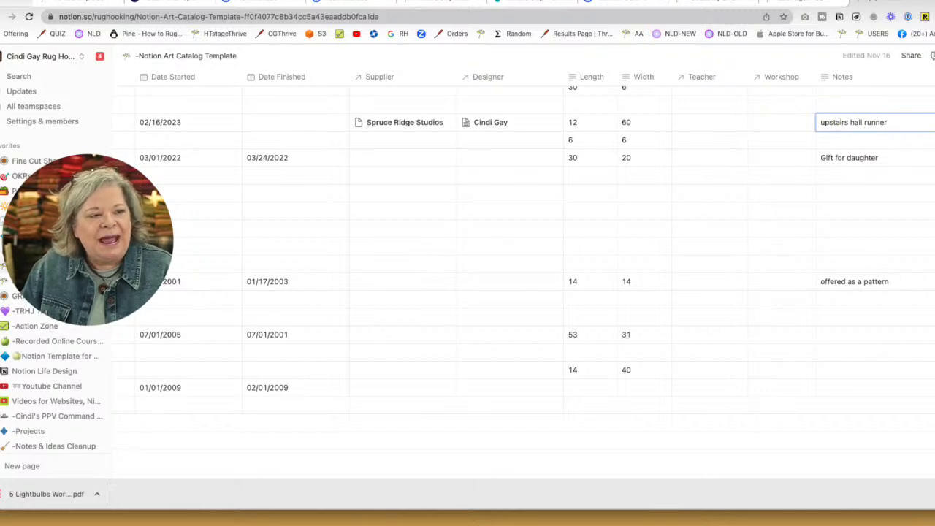
Examine the Type of Art options and the Sq inches hooked formula for the My Favorite Things Vest row.
scroll(891, 159, "right", 5)
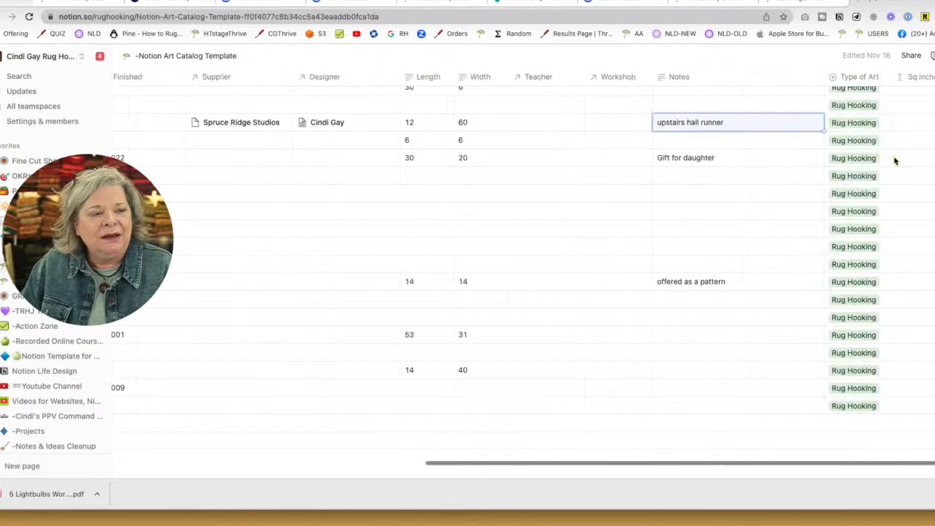
left_click(790, 125)
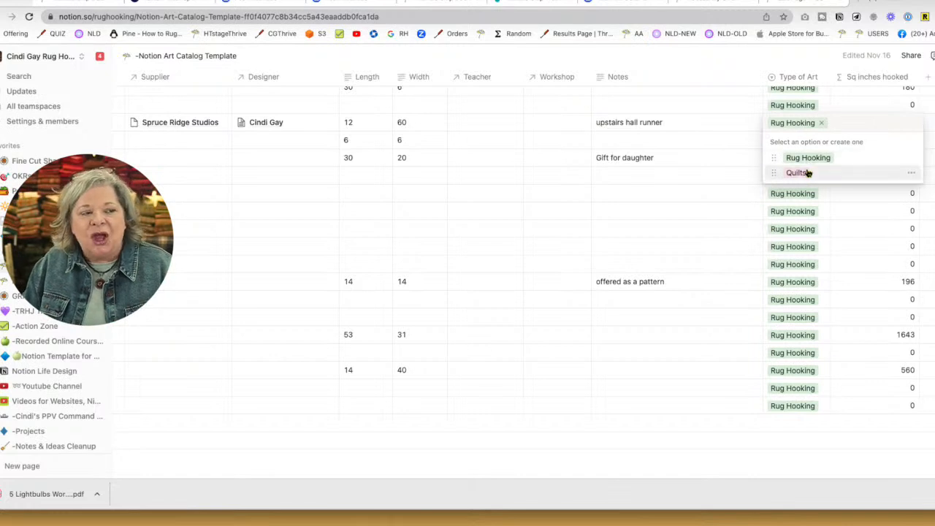
left_click(743, 160)
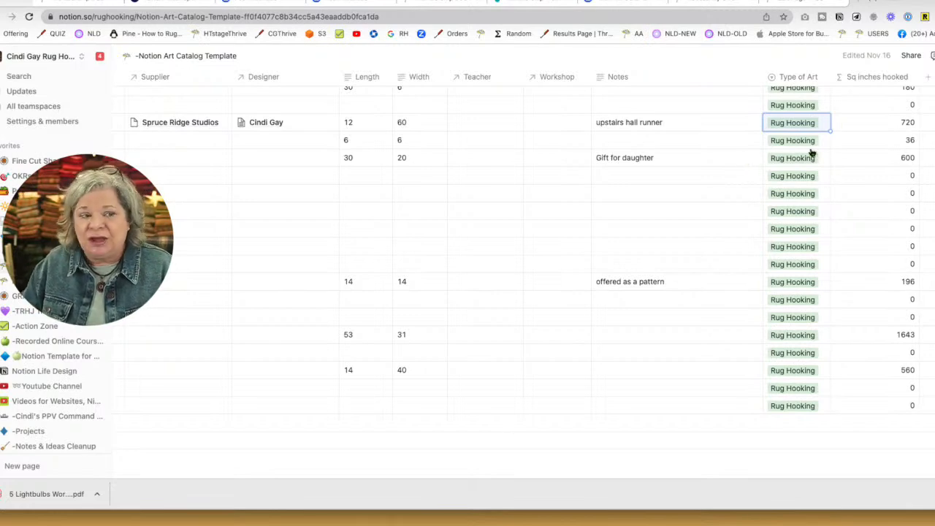
left_click(903, 123)
left_click(903, 123)
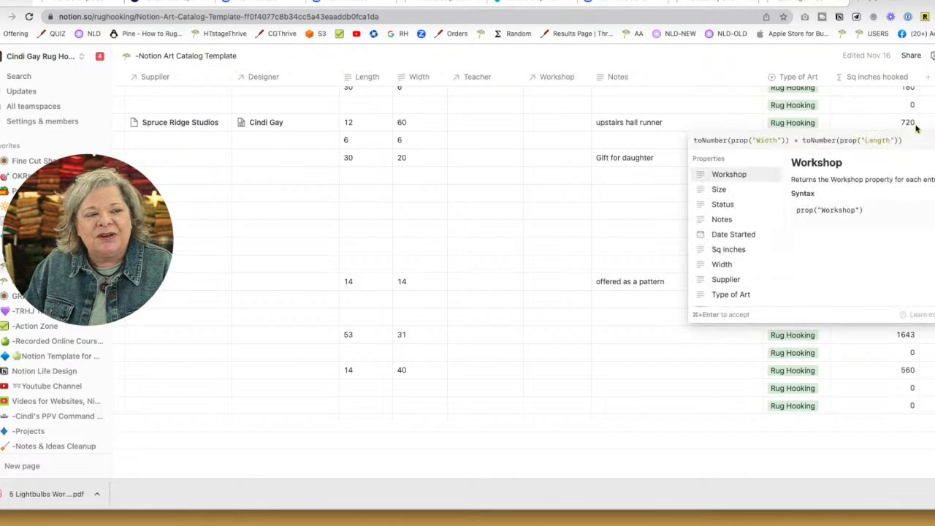
key("Escape")
scroll(924, 133, "left", 1)
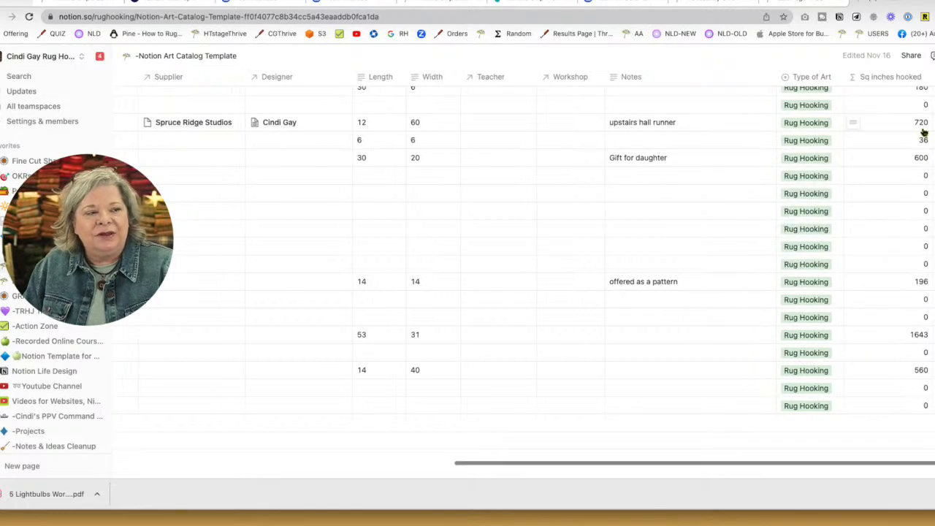
Show the catalog in the By Status gallery view and expand the Pattern group.
scroll(510, 170, "left", 8)
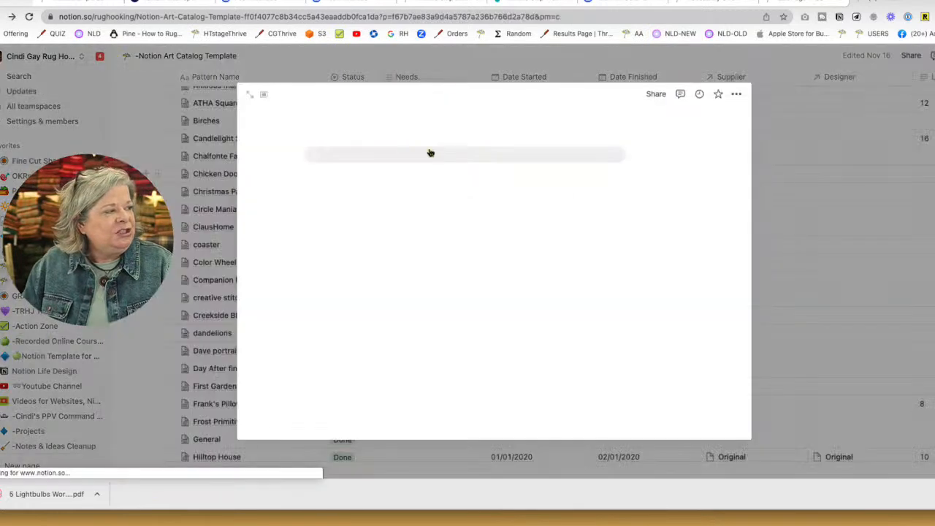
left_click(407, 56)
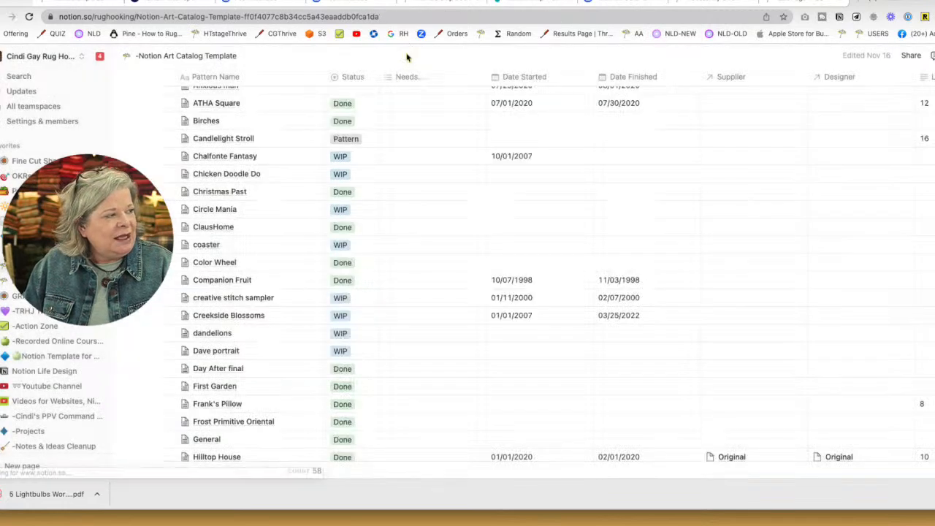
scroll(221, 165, "up", 6)
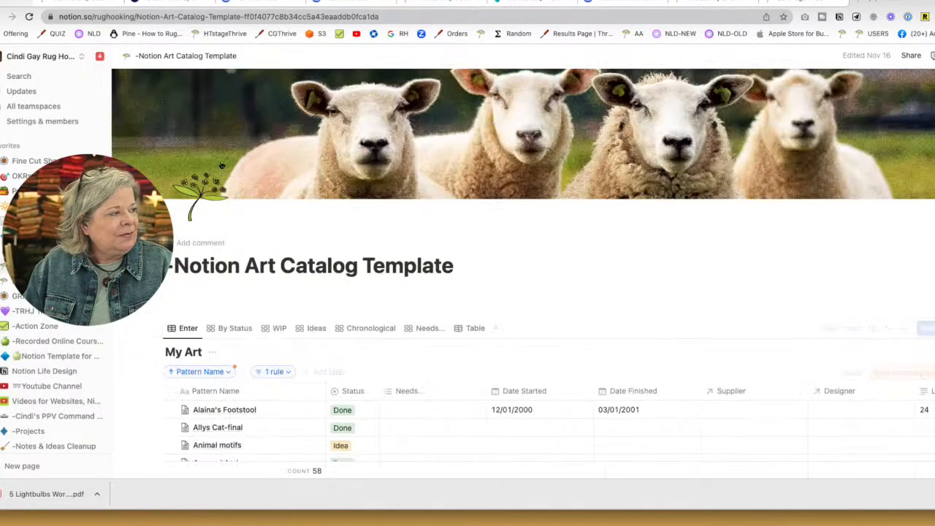
left_click(236, 332)
scroll(328, 335, "down", 5)
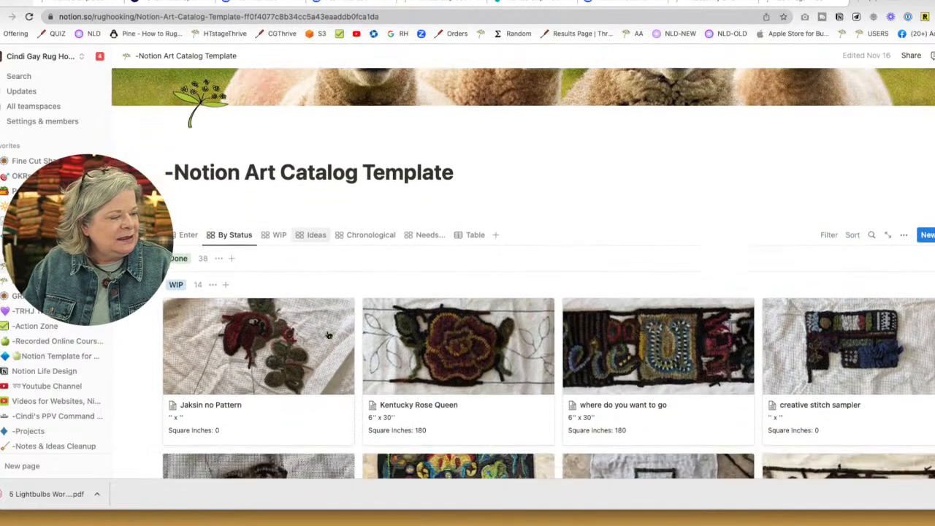
scroll(328, 335, "down", 1)
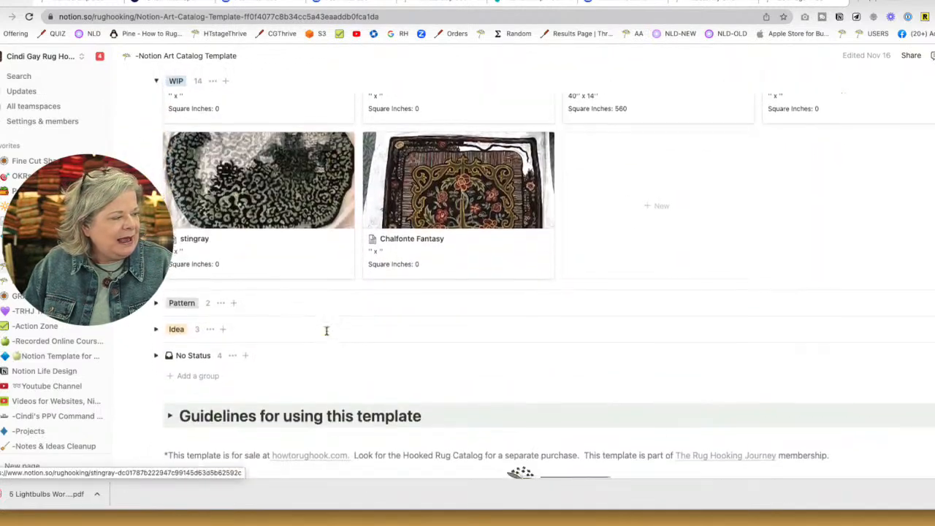
left_click(156, 298)
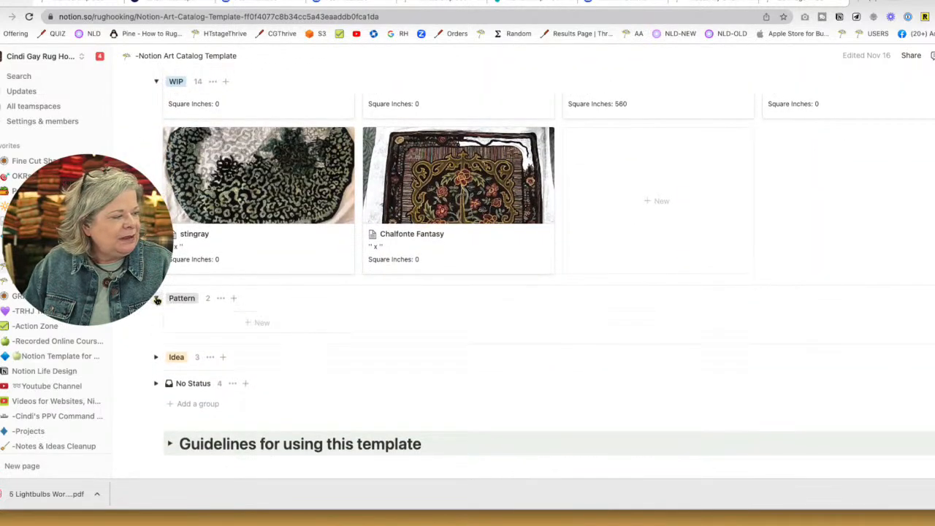
Review the My Favorite Things Vest card's properties, close it, and look over the By Status gallery.
left_click(412, 400)
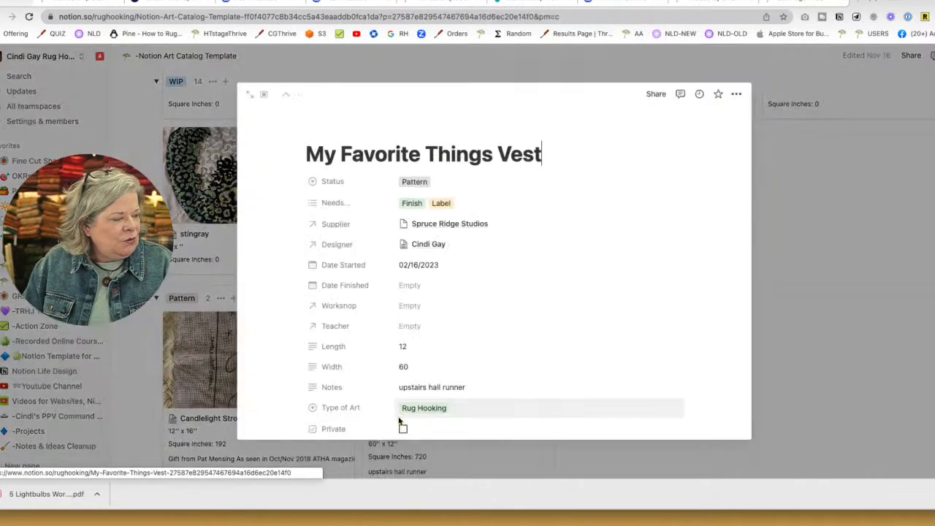
left_click(826, 170)
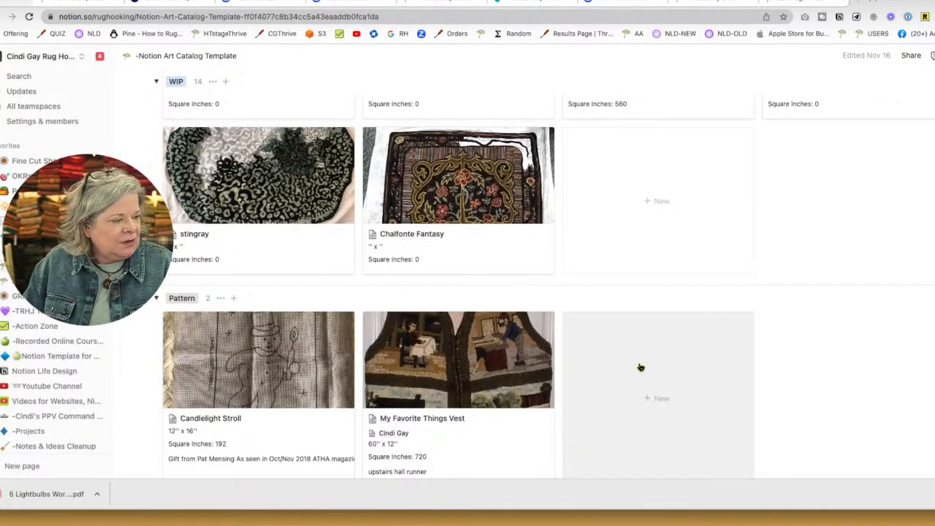
scroll(600, 385, "down", 5)
scroll(598, 380, "up", 1)
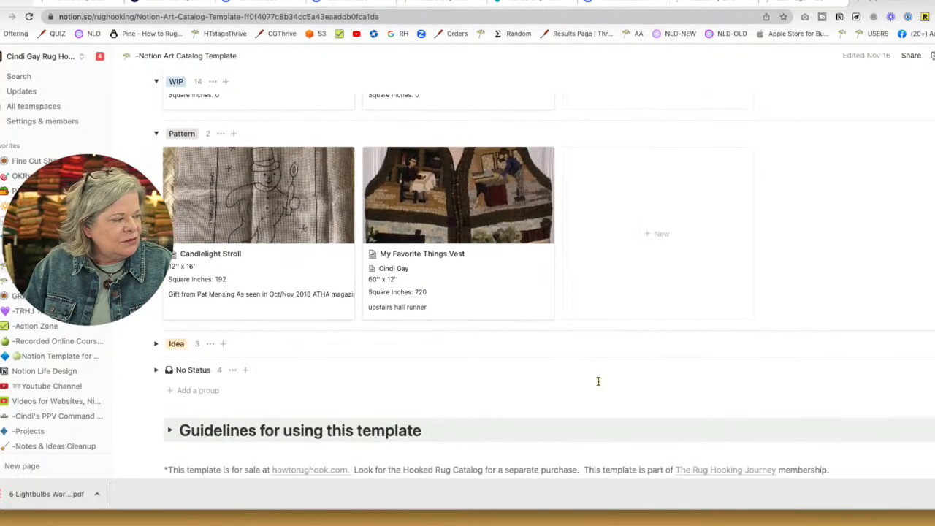
scroll(598, 380, "up", 12)
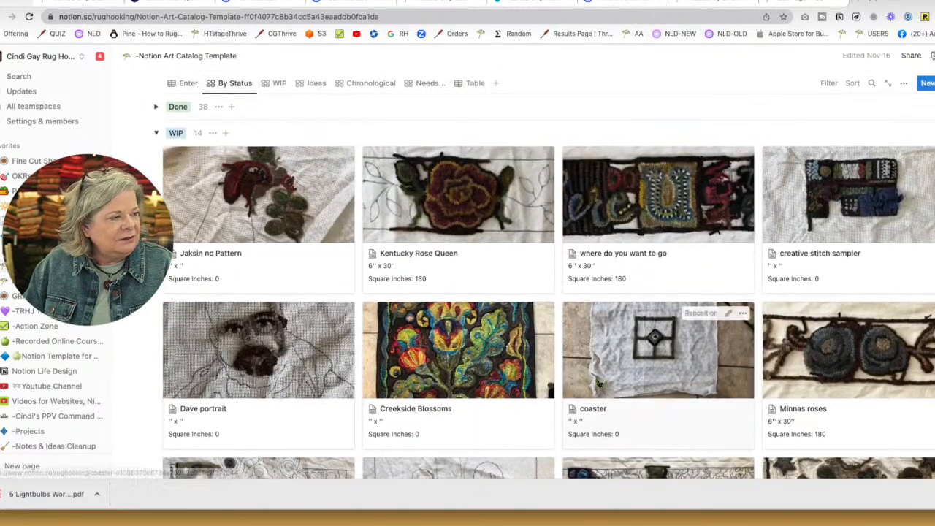
scroll(597, 384, "up", 5)
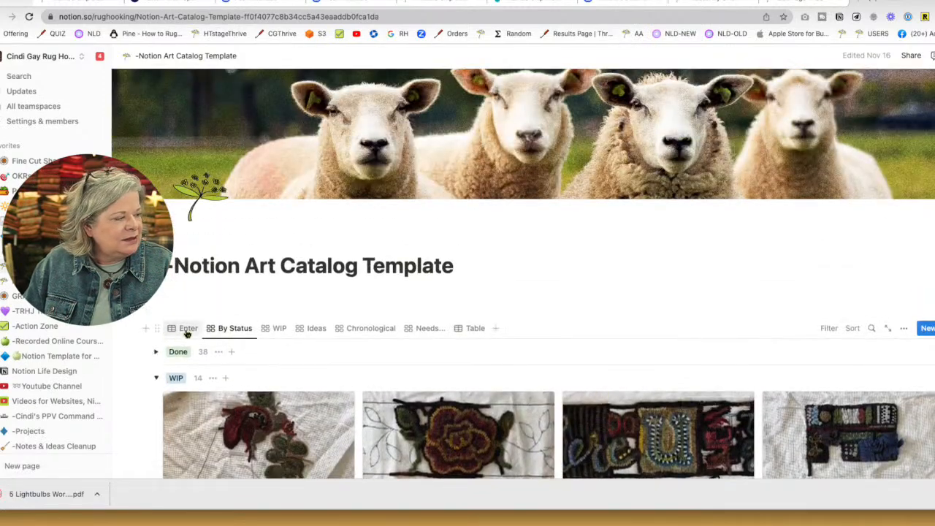
Return to the Enter table view and rename the My Favorite Things Vest record as "My TEST RUG".
left_click(187, 330)
scroll(235, 336, "down", 5)
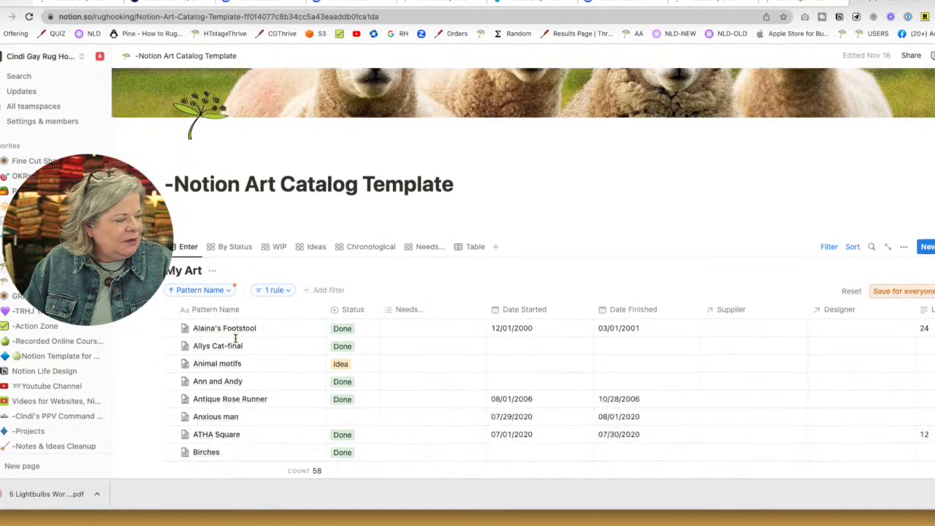
scroll(235, 338, "down", 8)
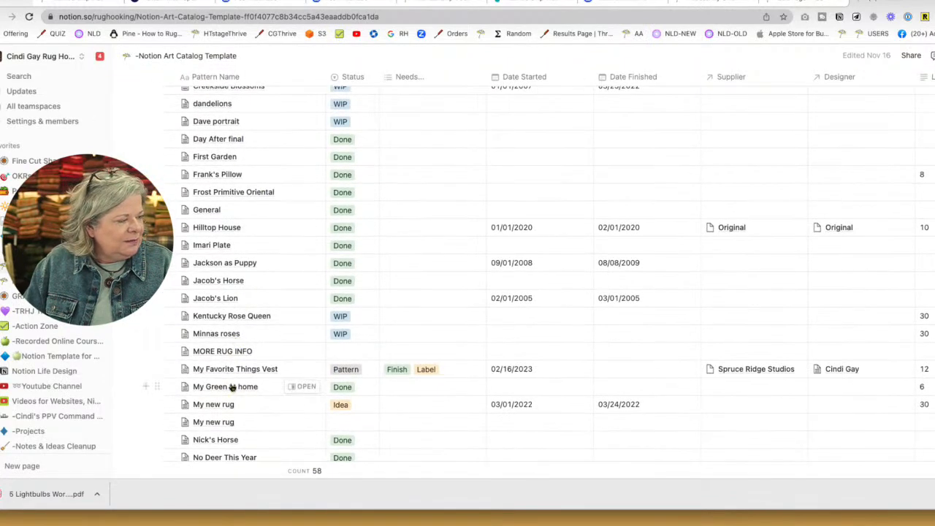
left_click(271, 370)
left_click_drag(278, 365, 192, 365)
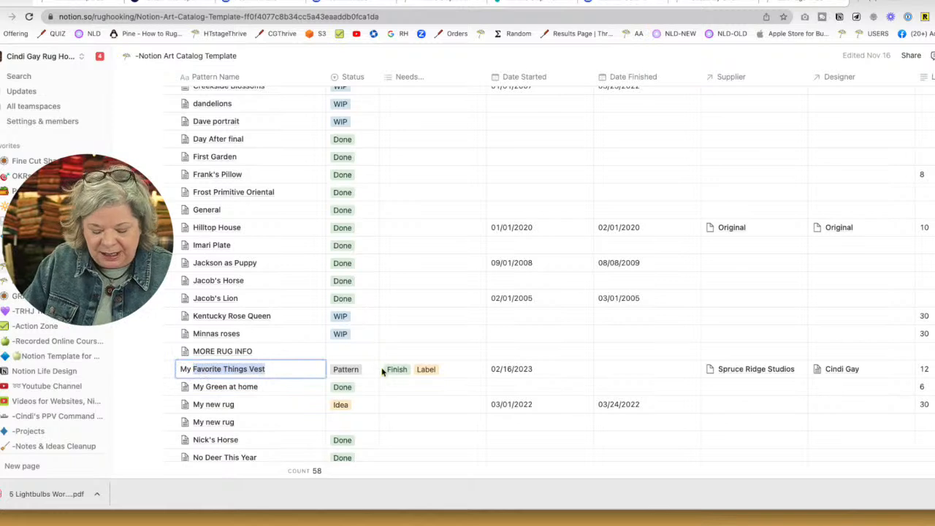
type("TEST RUG")
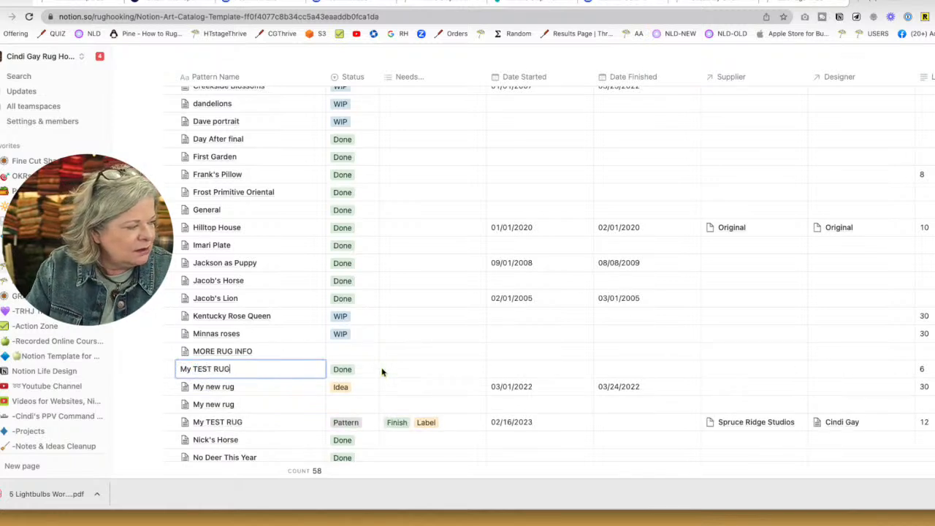
key("Return")
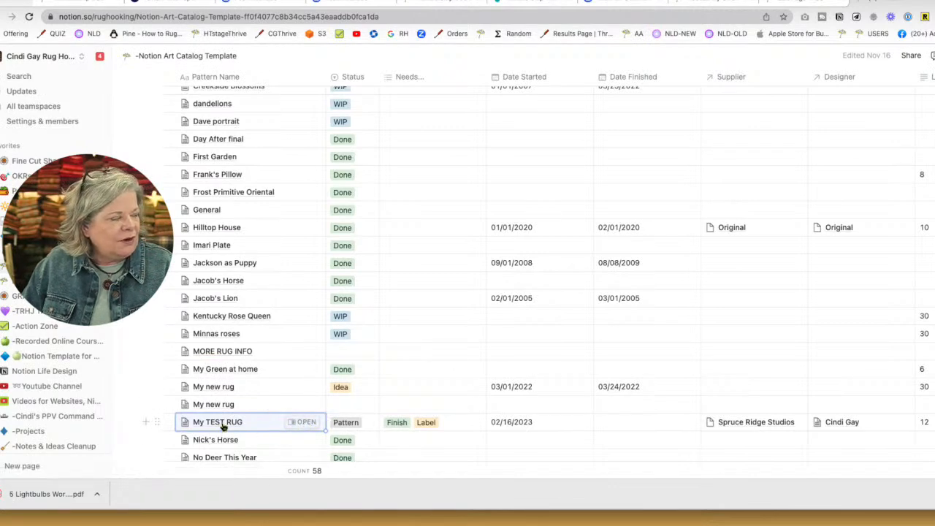
Open the My TEST RUG record beside the table and review its properties, picture and Date Started calendar.
left_click(303, 423)
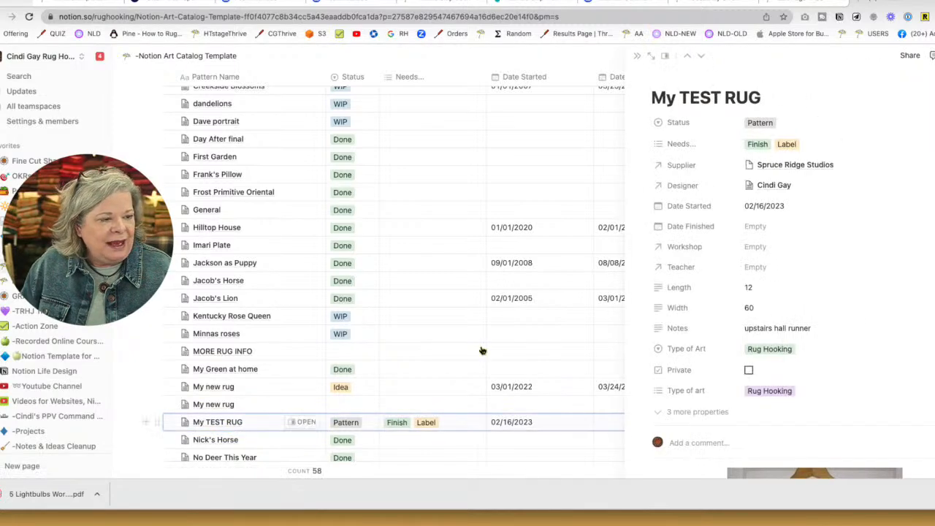
scroll(801, 236, "down", 5)
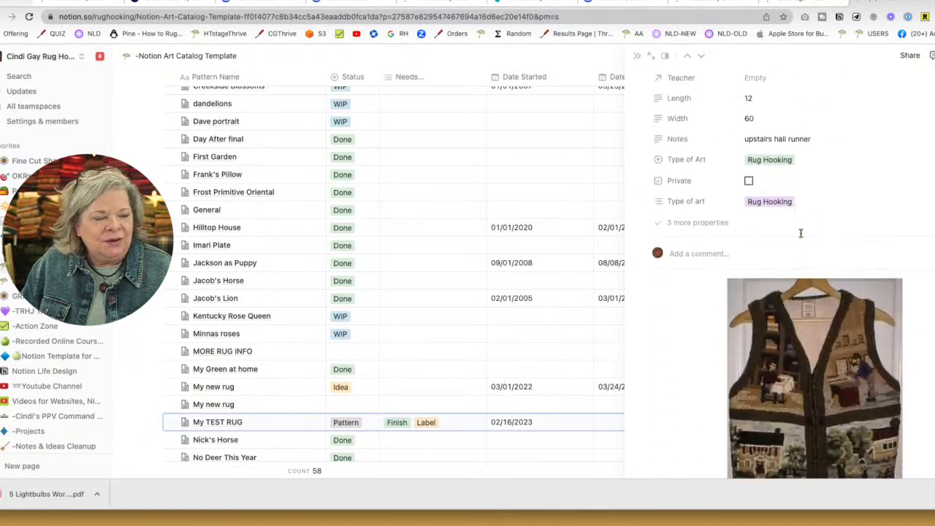
scroll(801, 234, "up", 3)
scroll(802, 236, "up", 1)
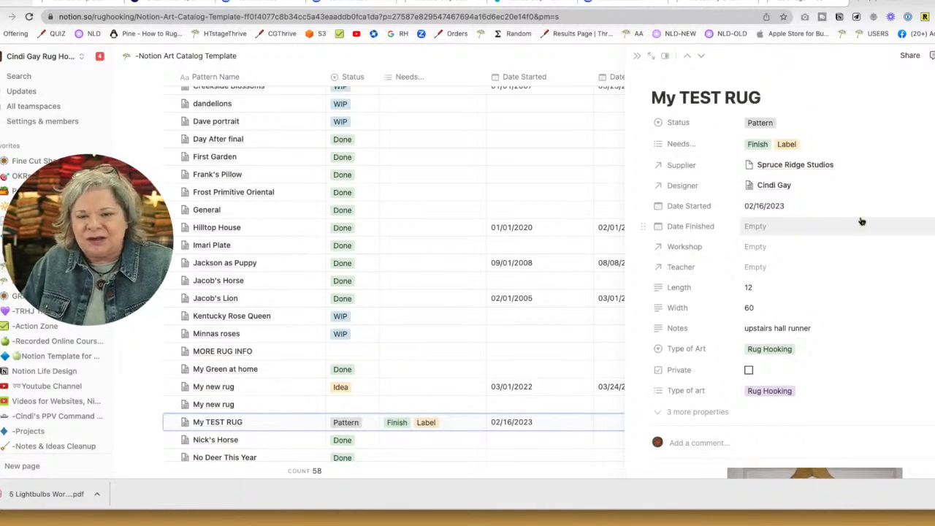
left_click(800, 211)
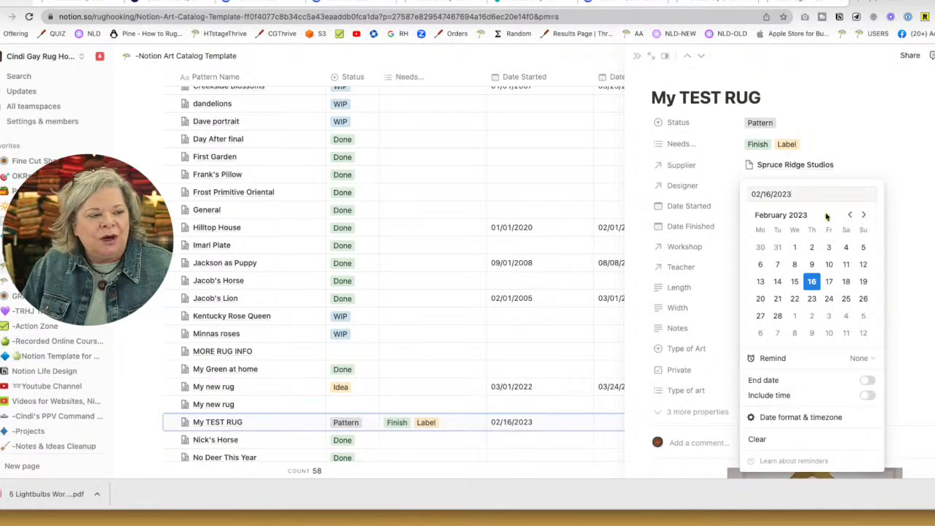
right_click(827, 212)
key("Escape")
key("Escape")
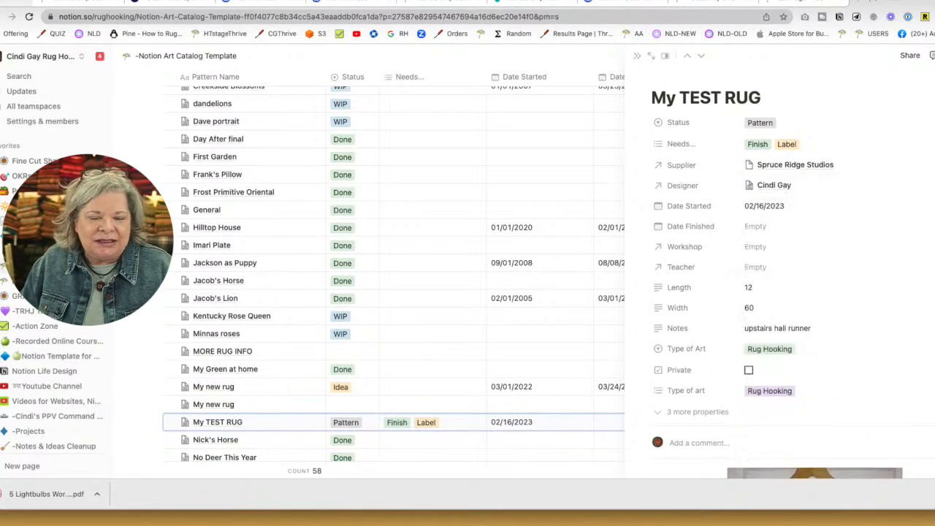
Open the My TEST RUG record as a full page and mark it as Private.
left_click(651, 57)
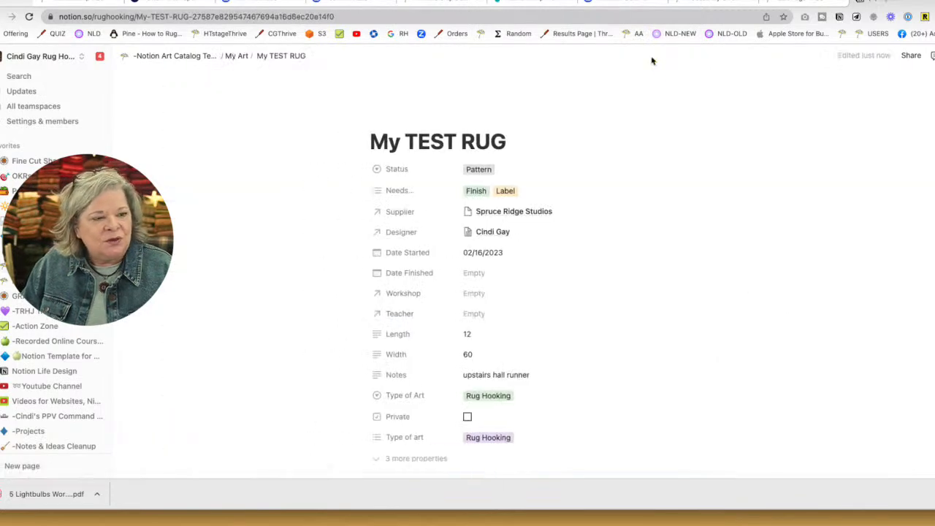
scroll(666, 92, "down", 10)
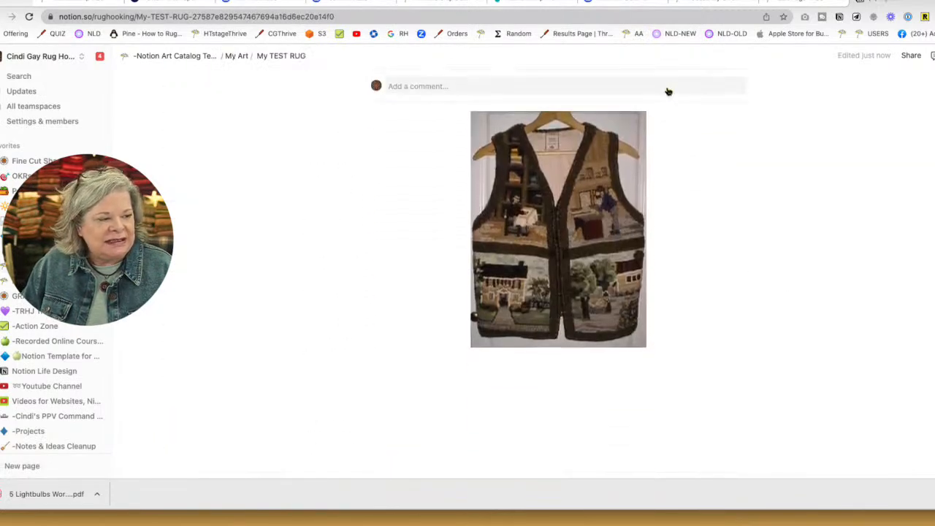
scroll(567, 181, "up", 10)
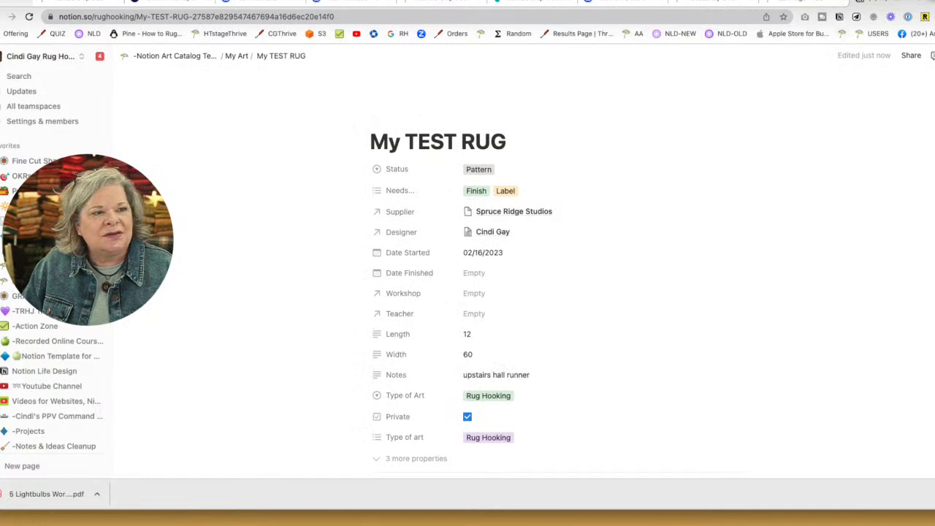
Open a new browser tab and enter "NOTION" as the address.
left_click(934, 2)
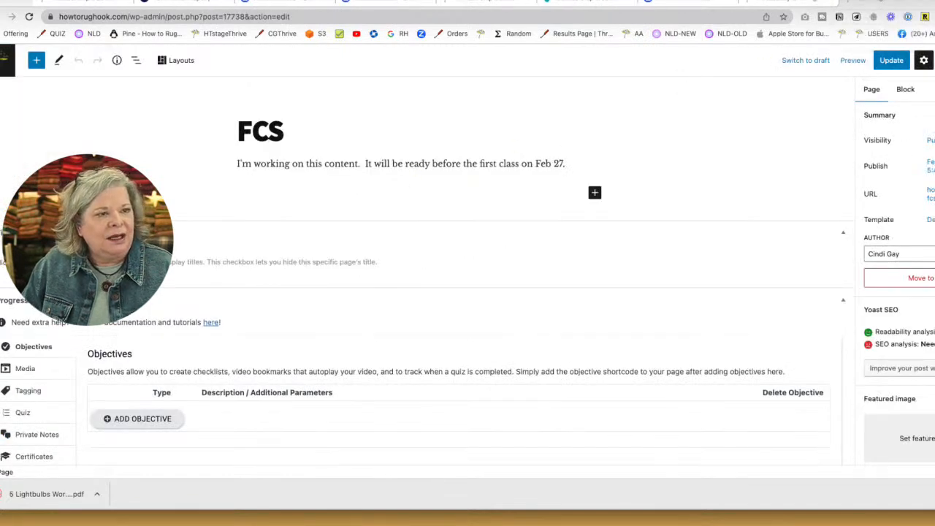
key("super+t")
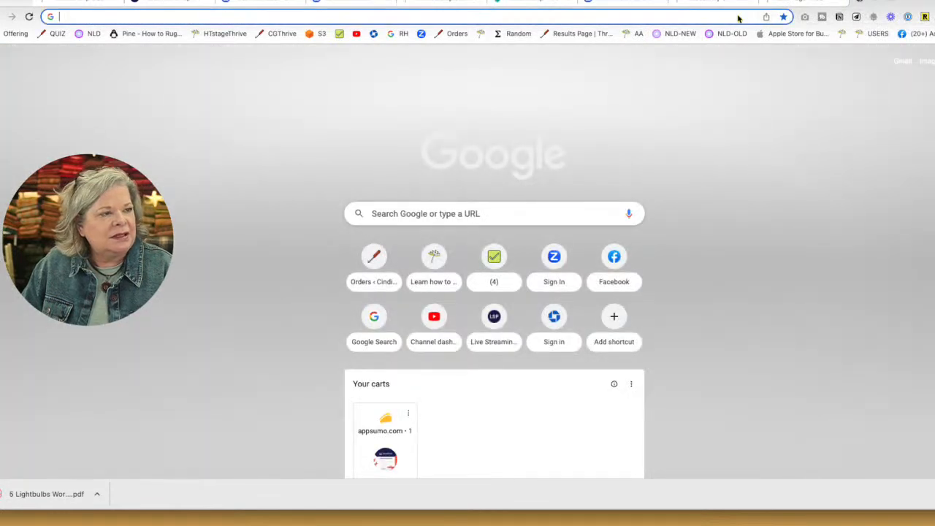
left_click(738, 19)
type("NOTION")
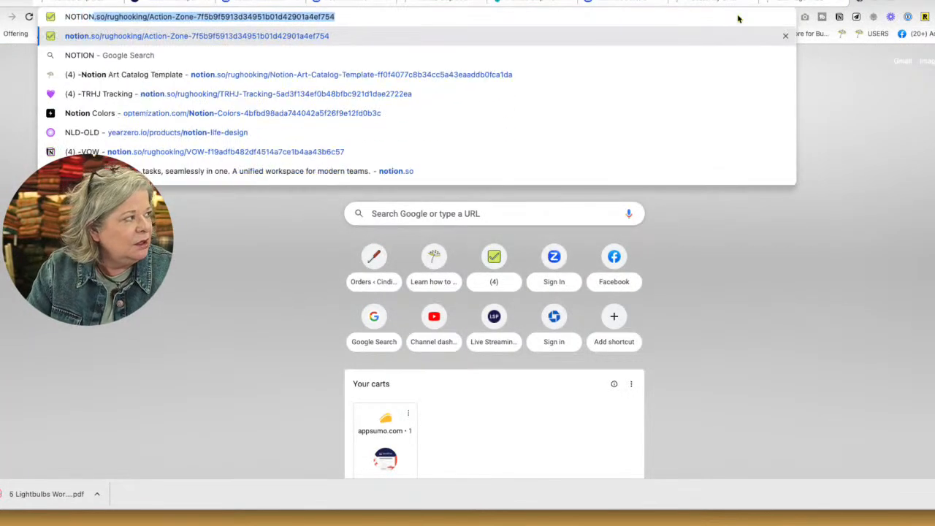